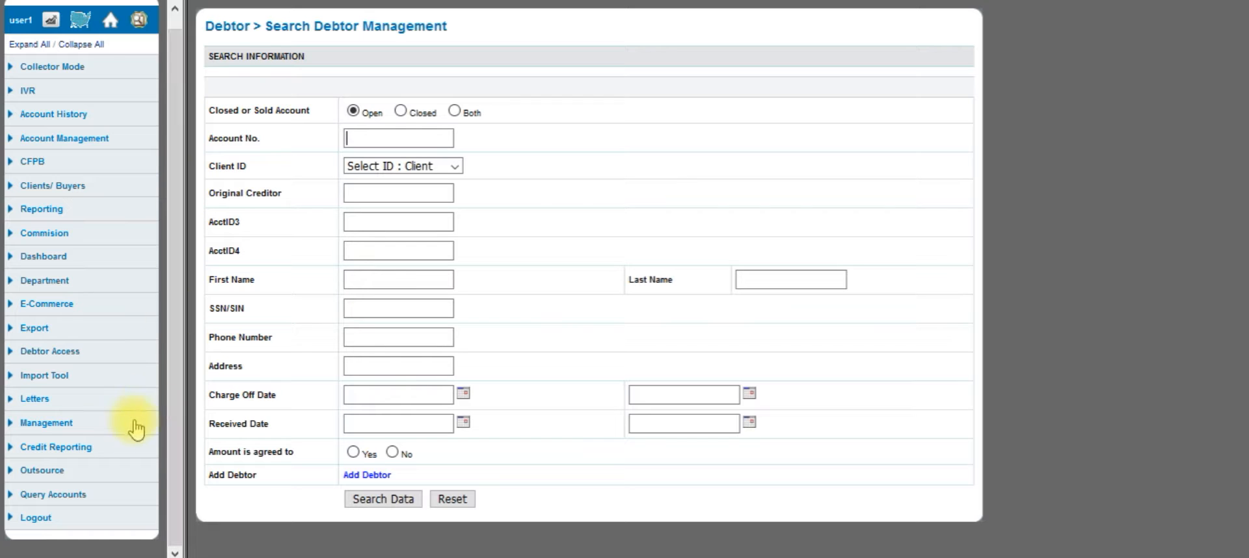
Review the Import Tool's pages: import details, the Admin mapping's columns, and the close-file and dial upload options.
click(58, 378)
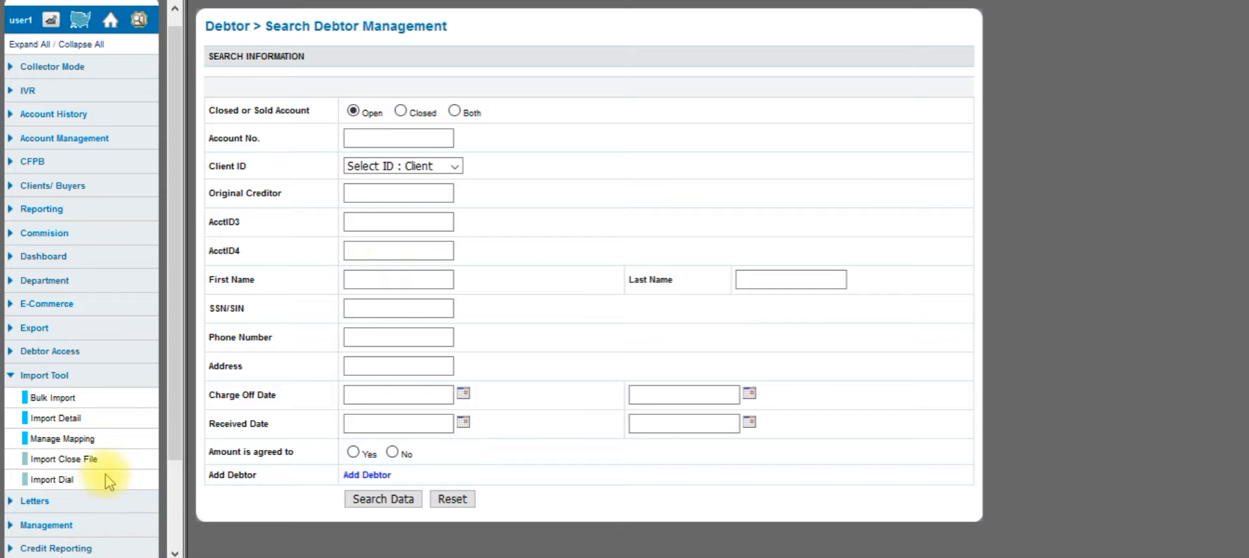
click(81, 429)
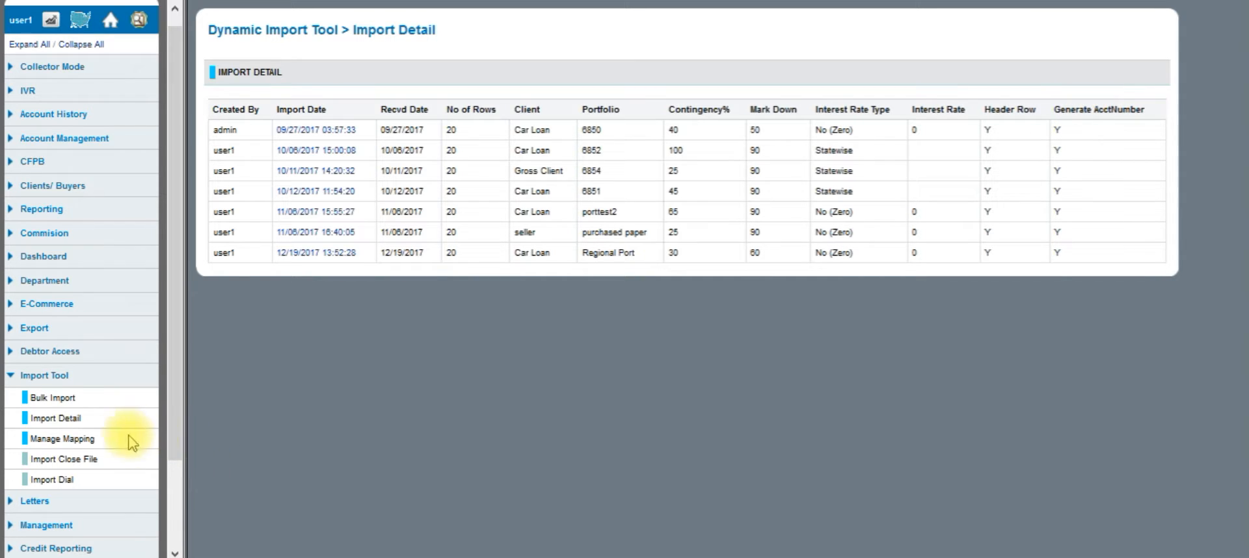
click(87, 444)
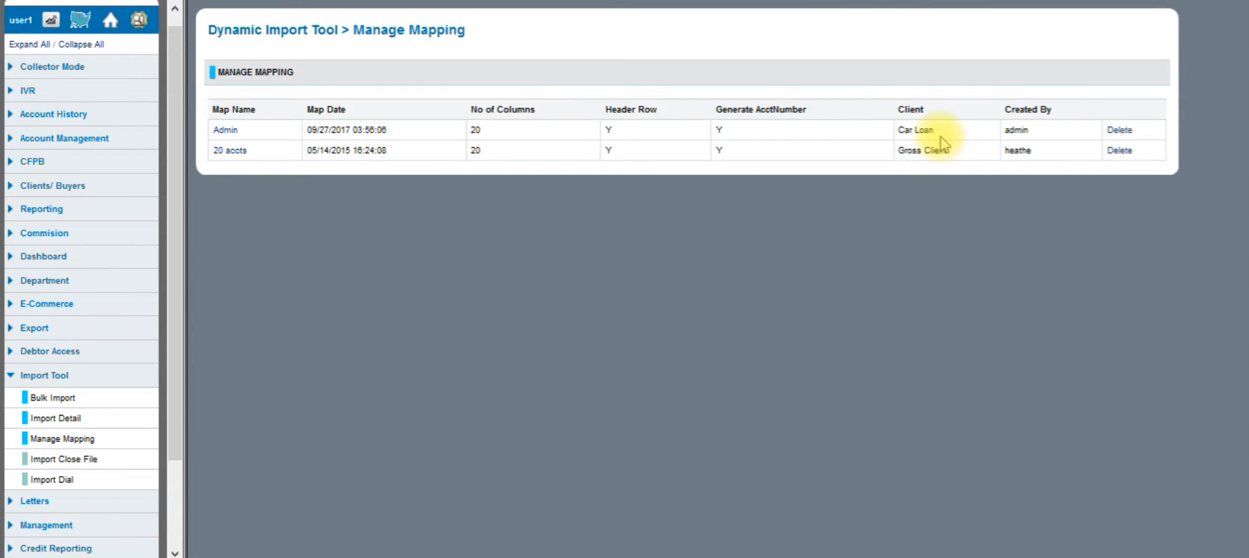
click(226, 134)
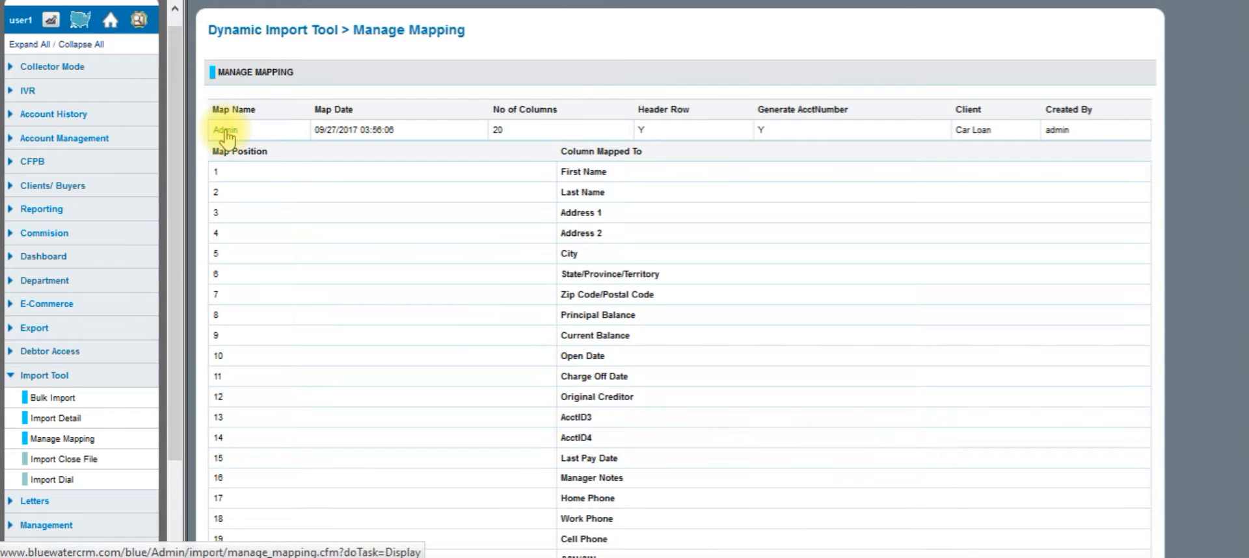
scroll(335, 171, down, 1)
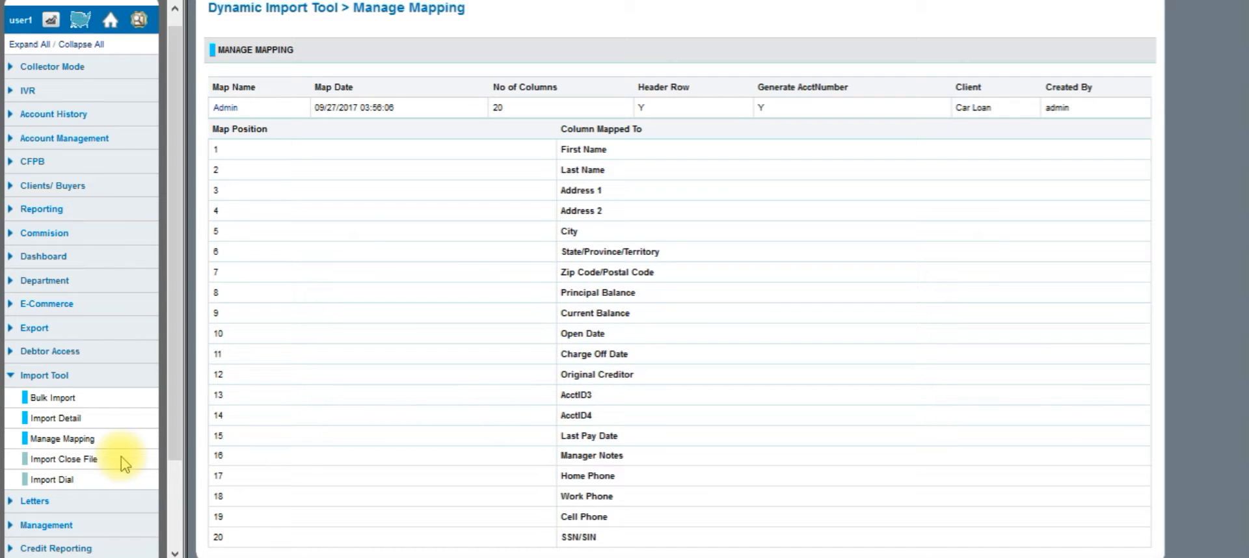
click(88, 463)
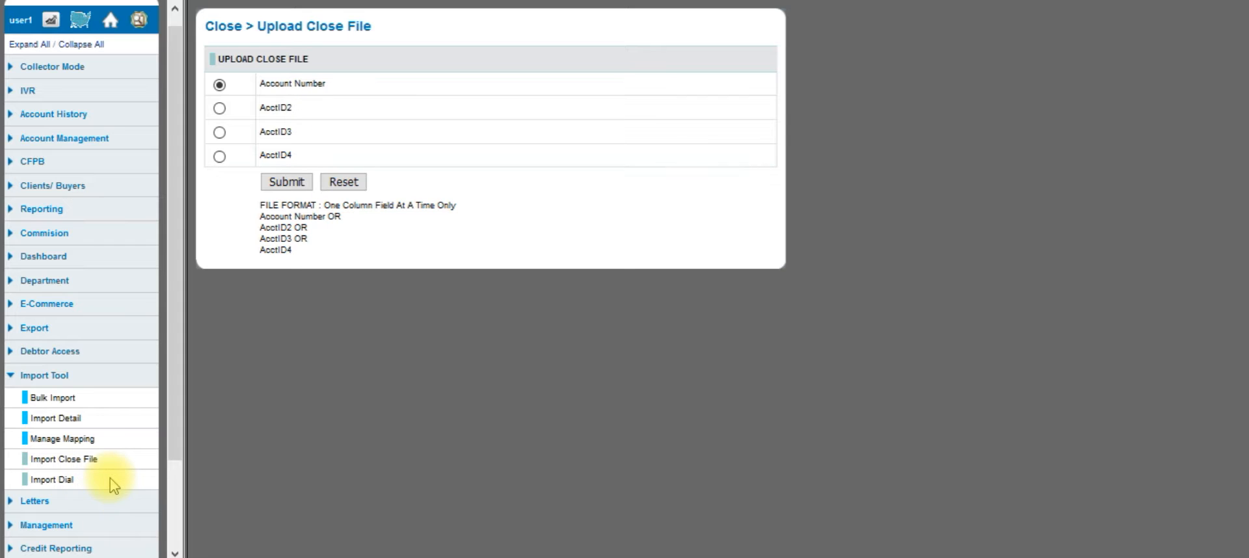
click(66, 481)
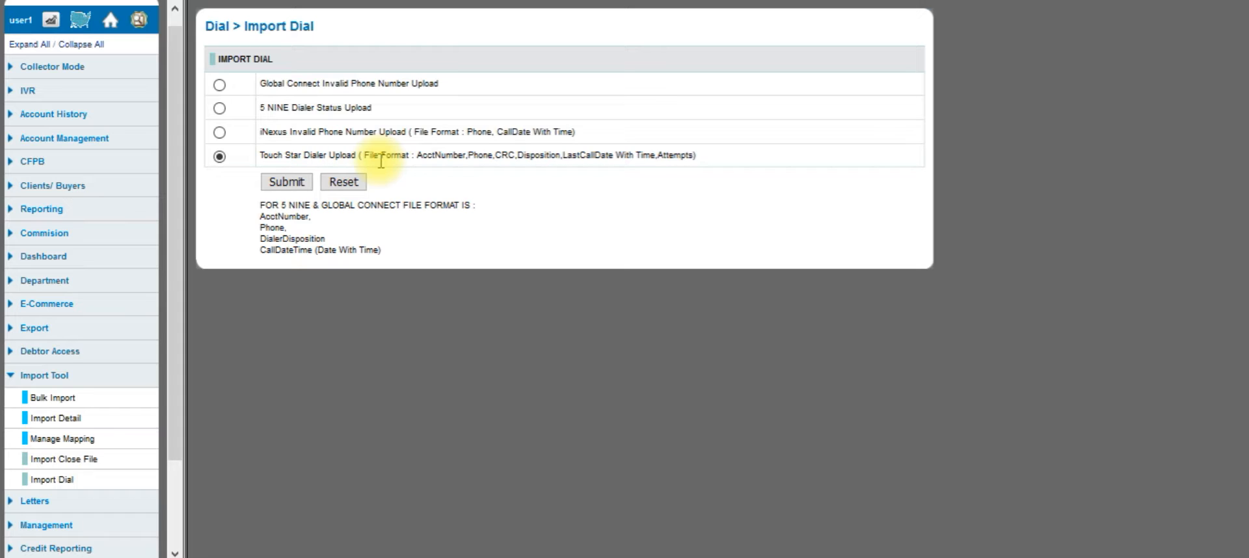
Upload the file "20incorrect accounts.csv" as a bulk import.
click(71, 408)
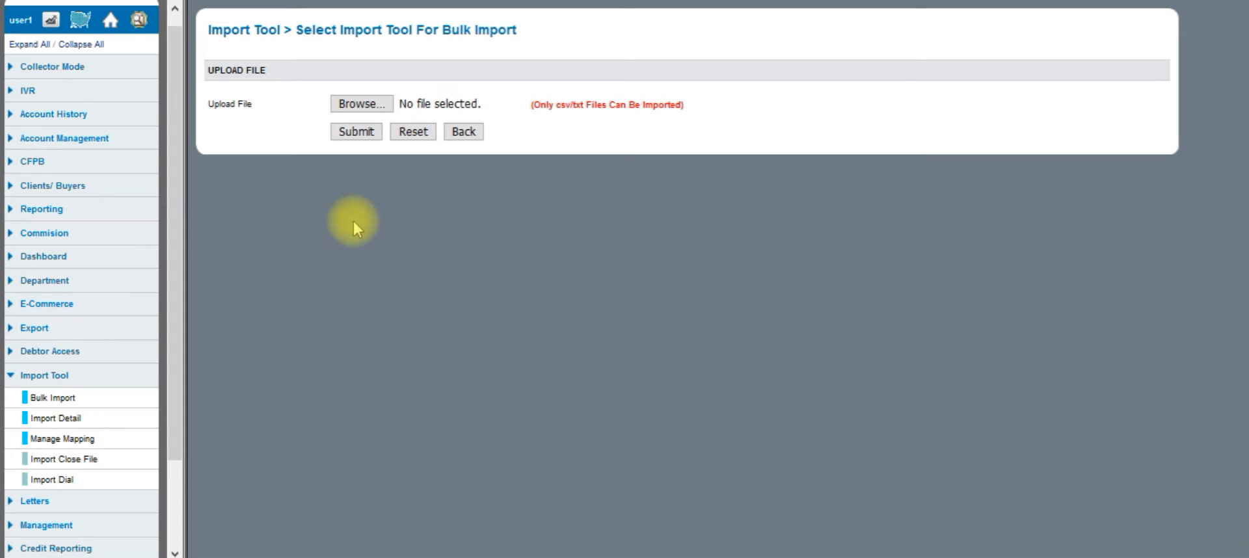
click(358, 104)
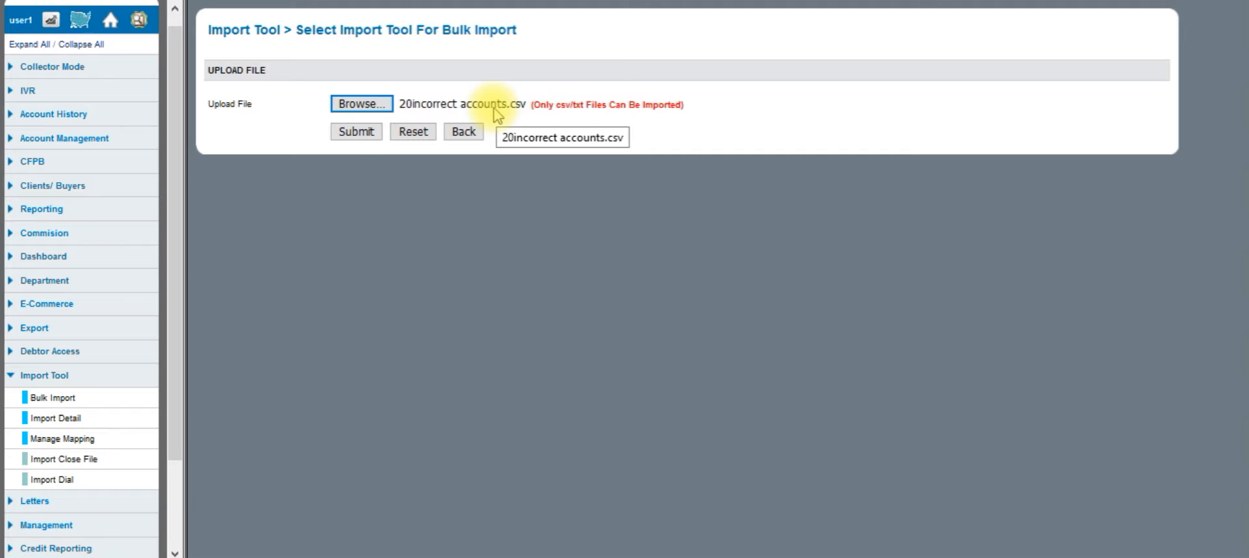
click(357, 132)
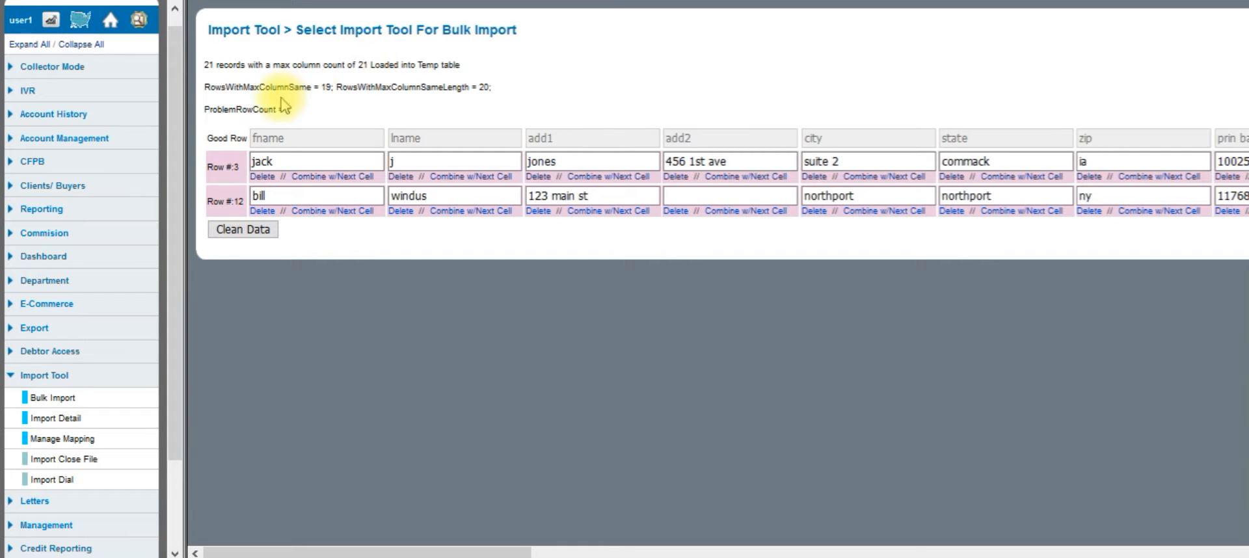
Examine the loaded row counts and compare the cells of problem rows 3 and 12 with the good row's column headers.
double_click(327, 87)
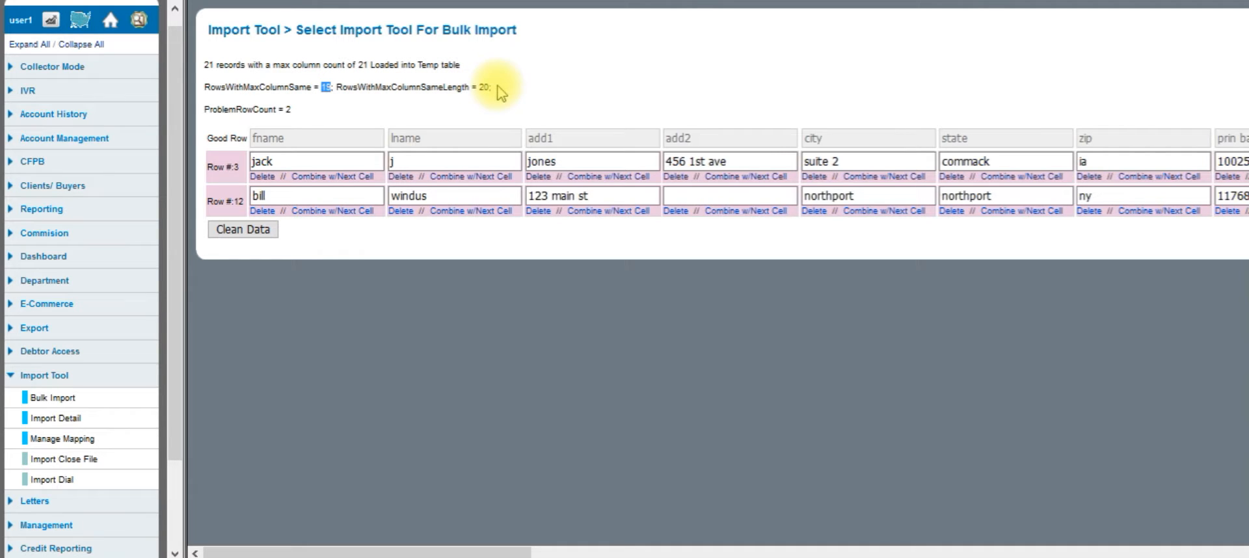
drag(494, 87, 479, 87)
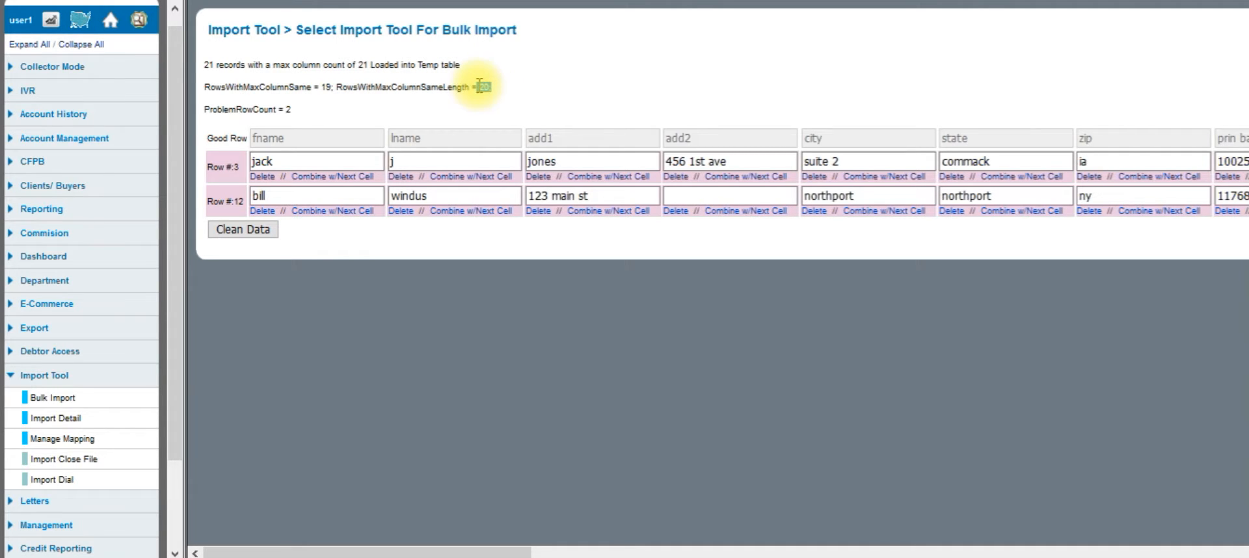
click(303, 116)
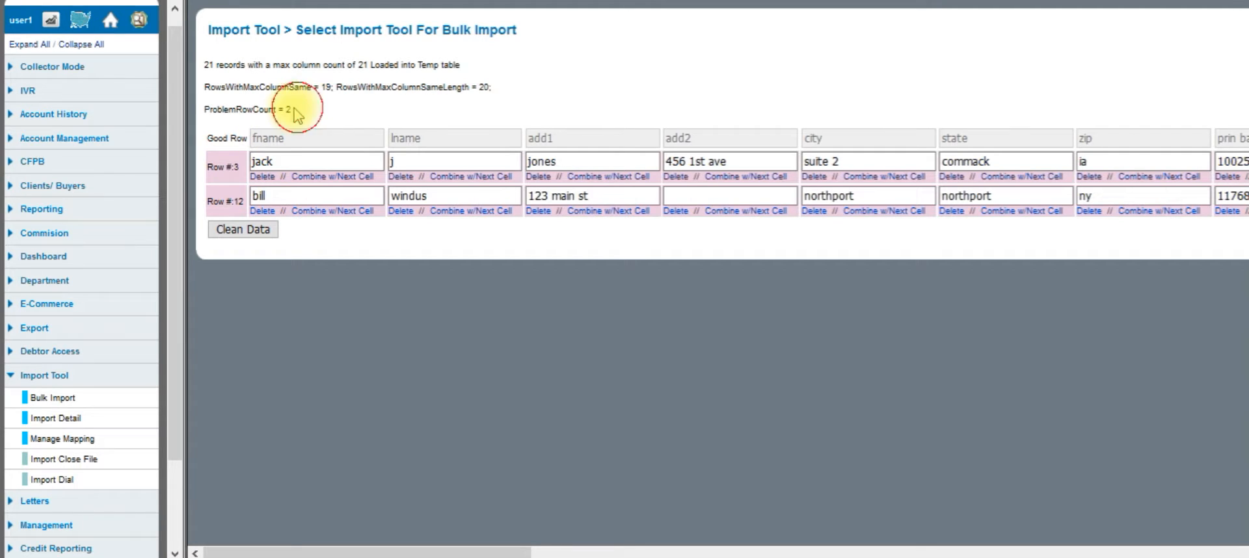
double_click(288, 108)
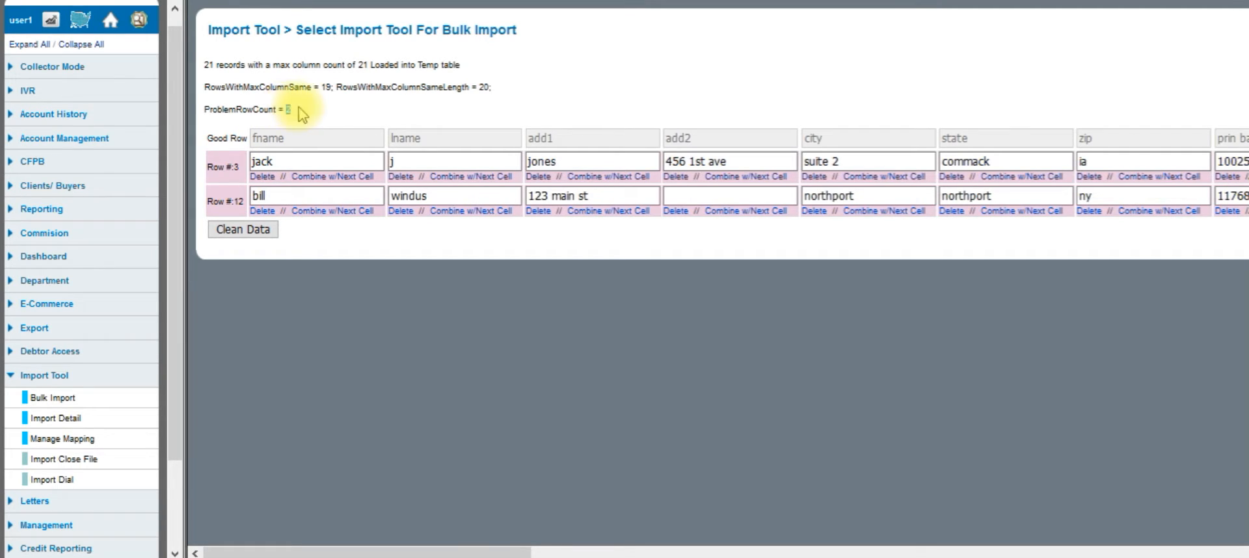
drag(477, 553, 517, 553)
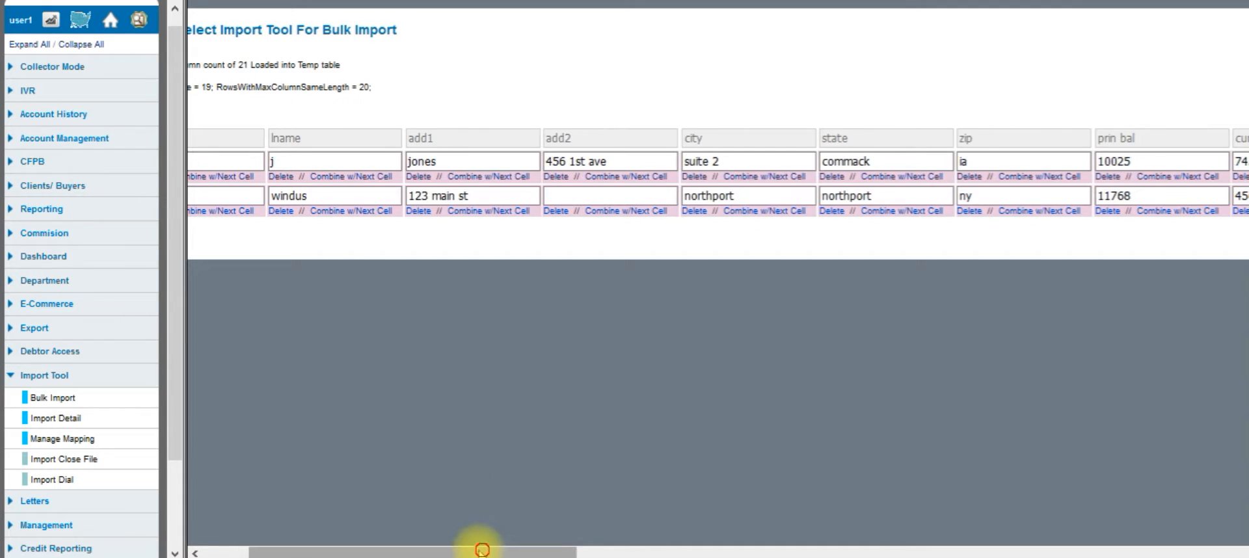
drag(479, 551, 434, 552)
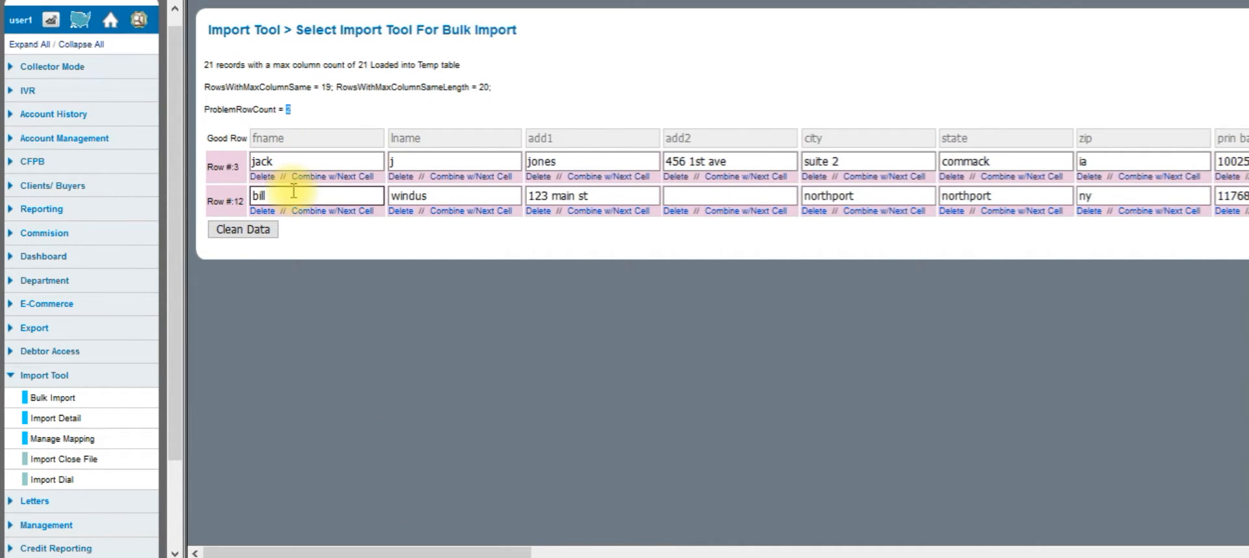
click(441, 160)
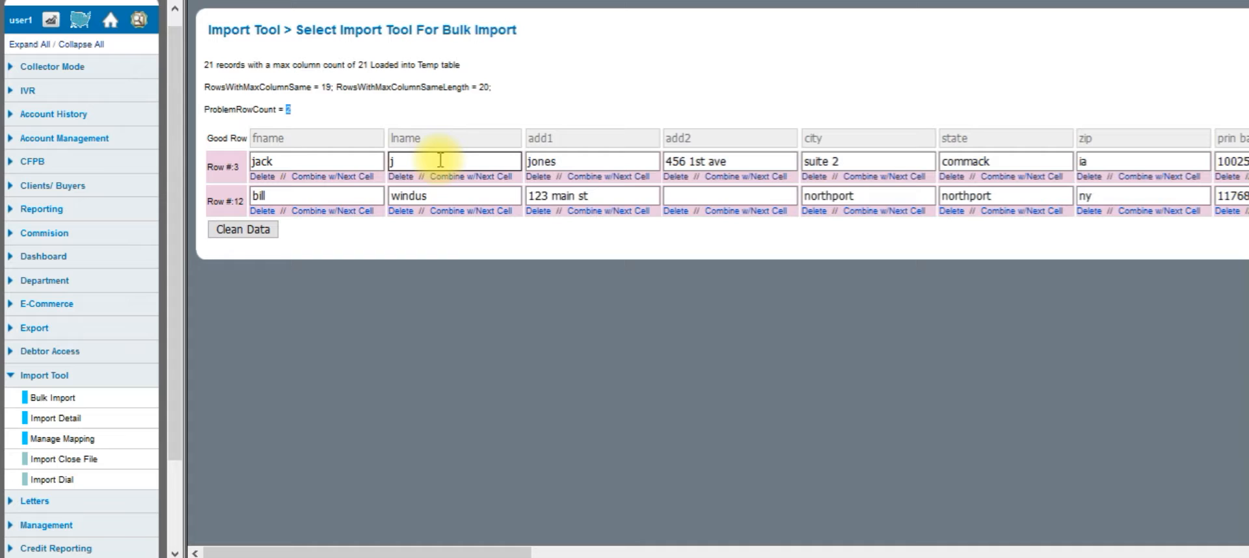
click(443, 196)
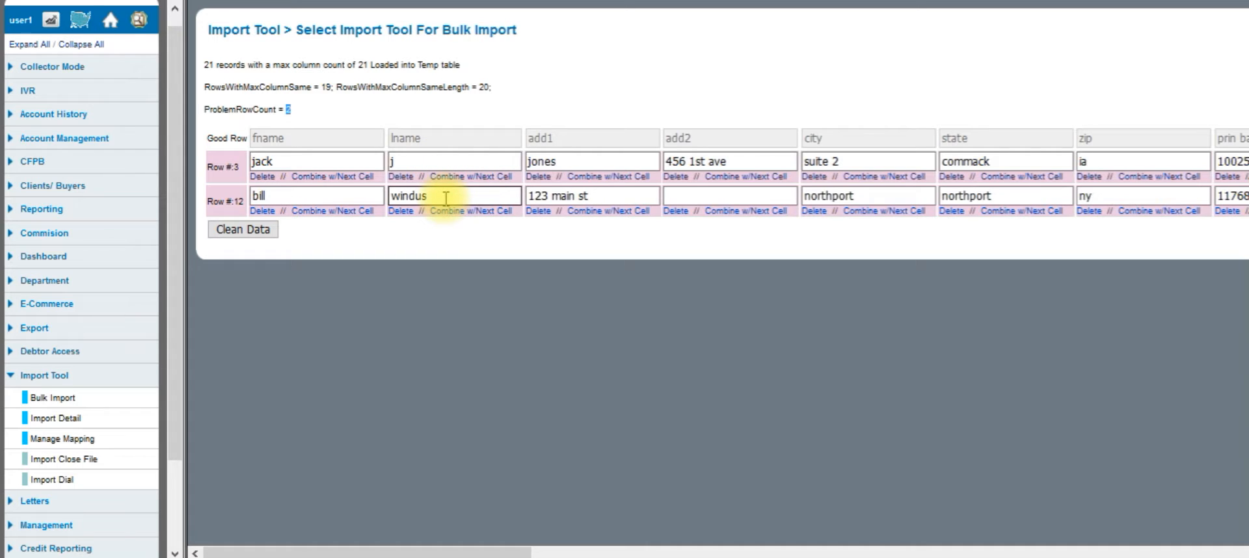
click(437, 162)
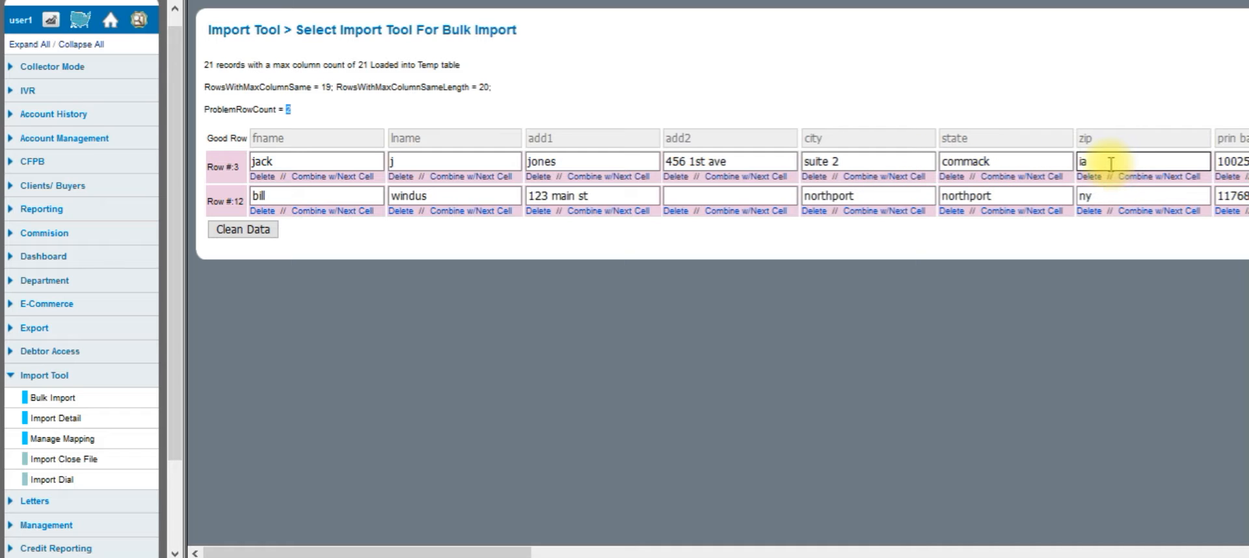
drag(494, 552, 599, 548)
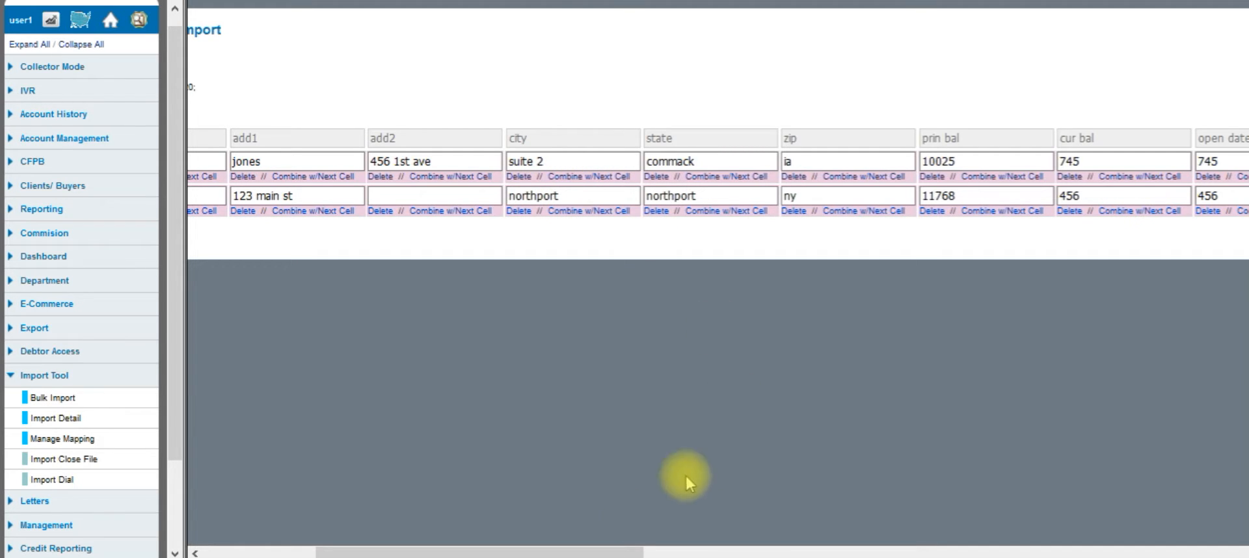
drag(606, 550, 1223, 553)
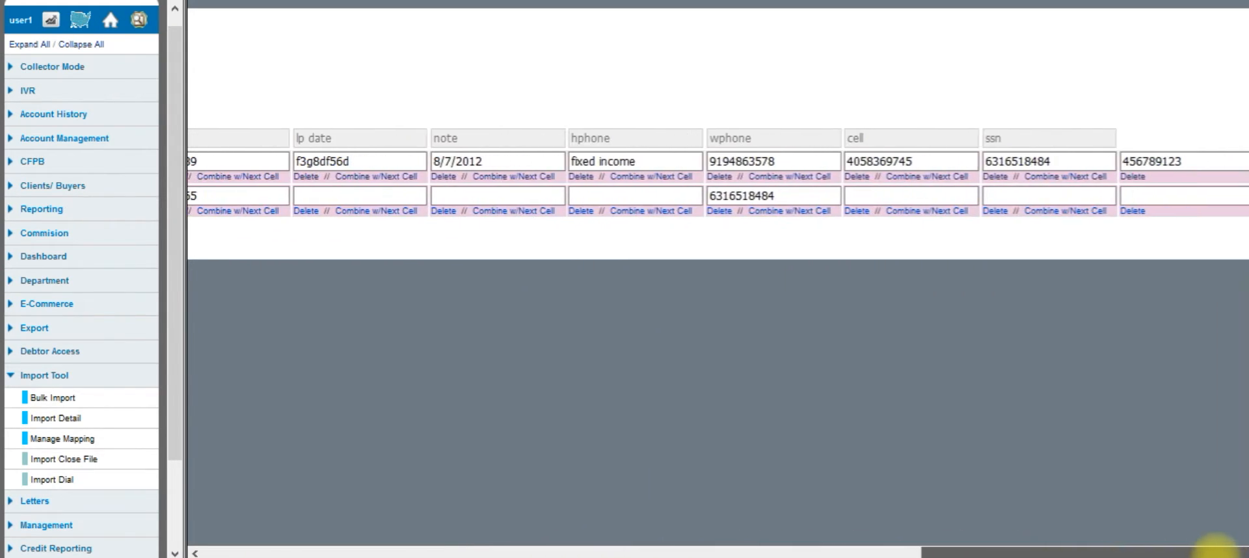
click(1165, 197)
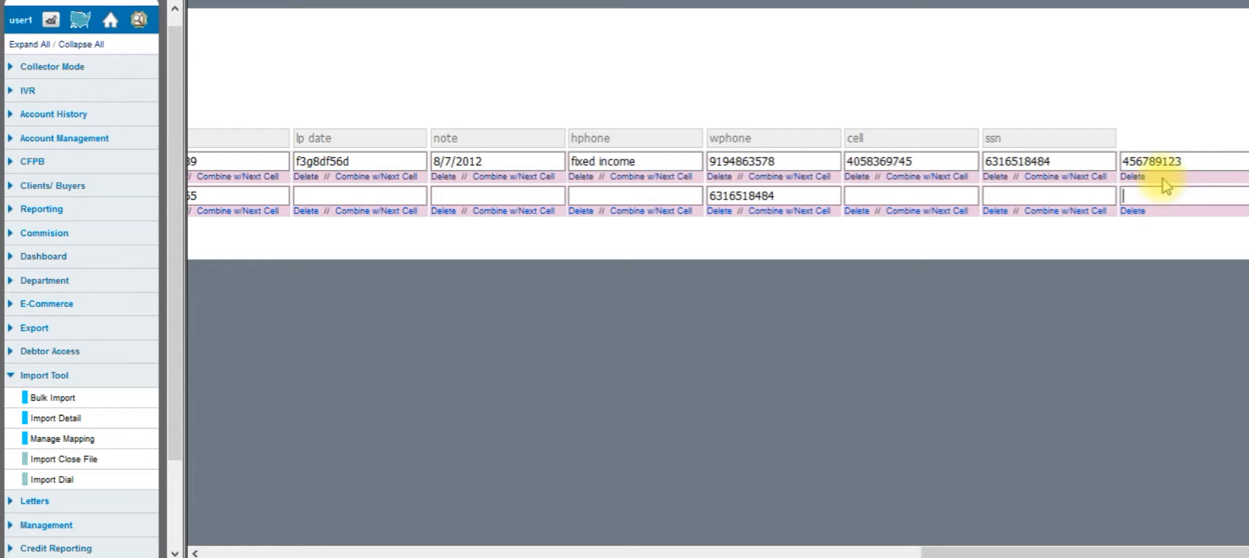
drag(1185, 161, 1119, 162)
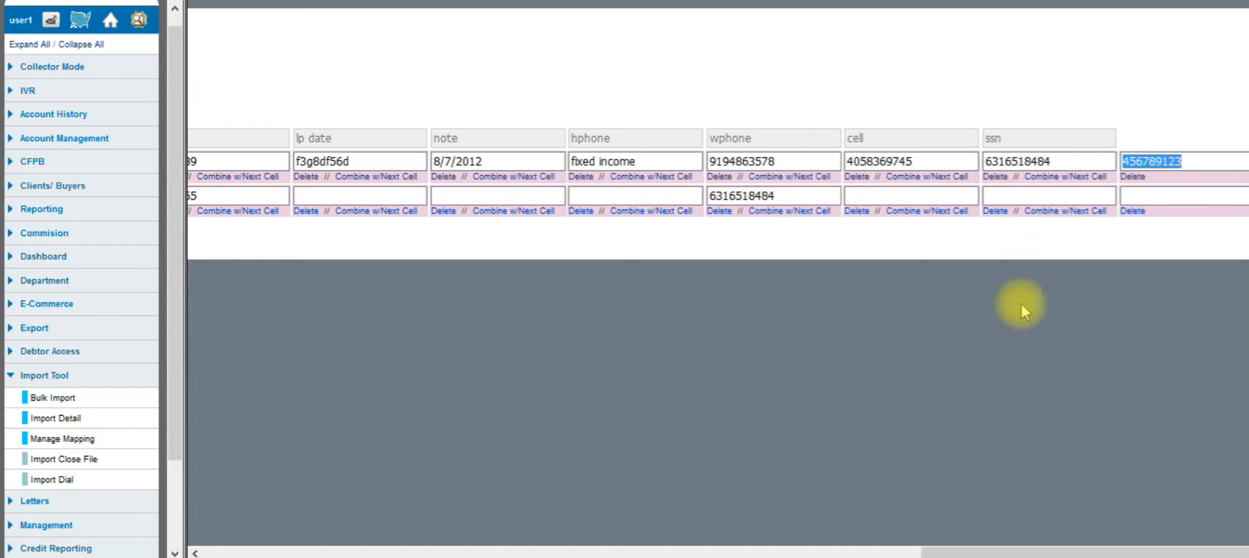
drag(1033, 550, 264, 526)
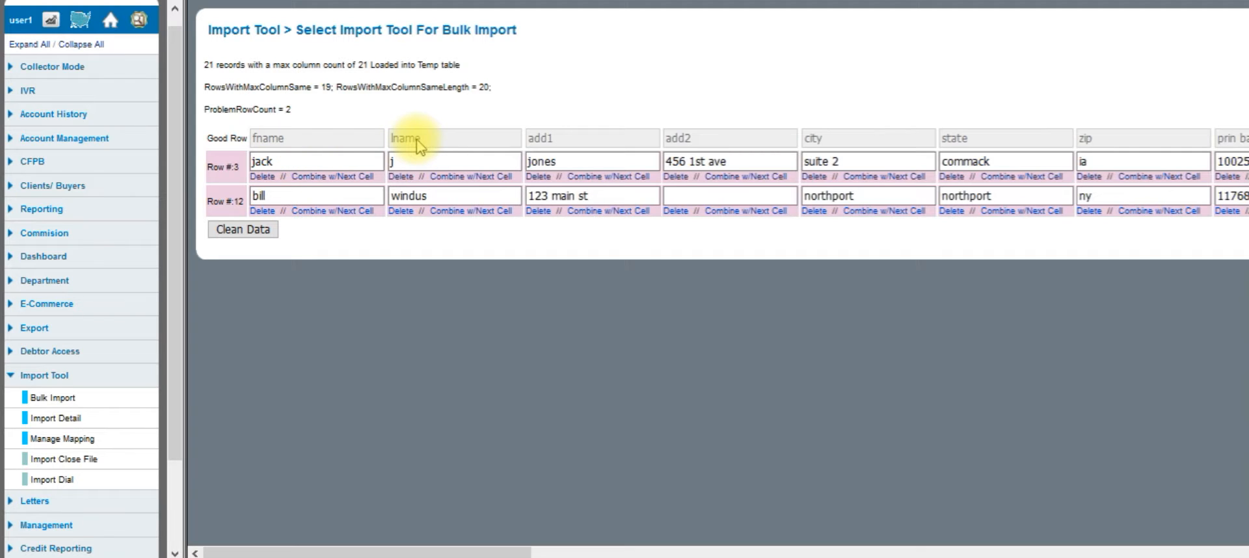
Combine row 3's fname cell with the next cell so its values line up with the column headers.
click(328, 165)
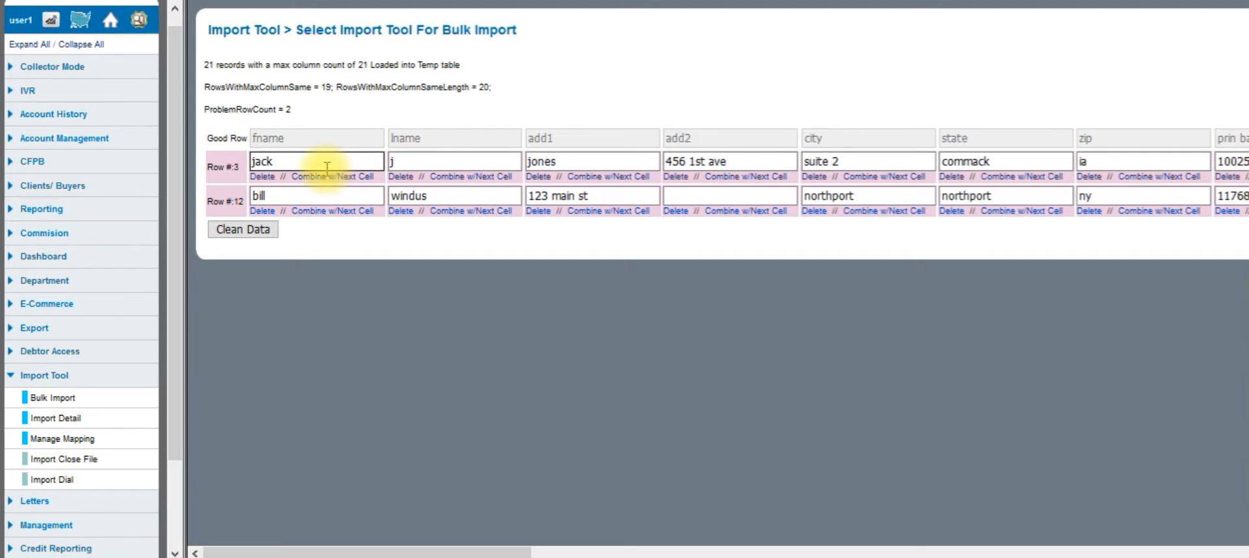
click(424, 160)
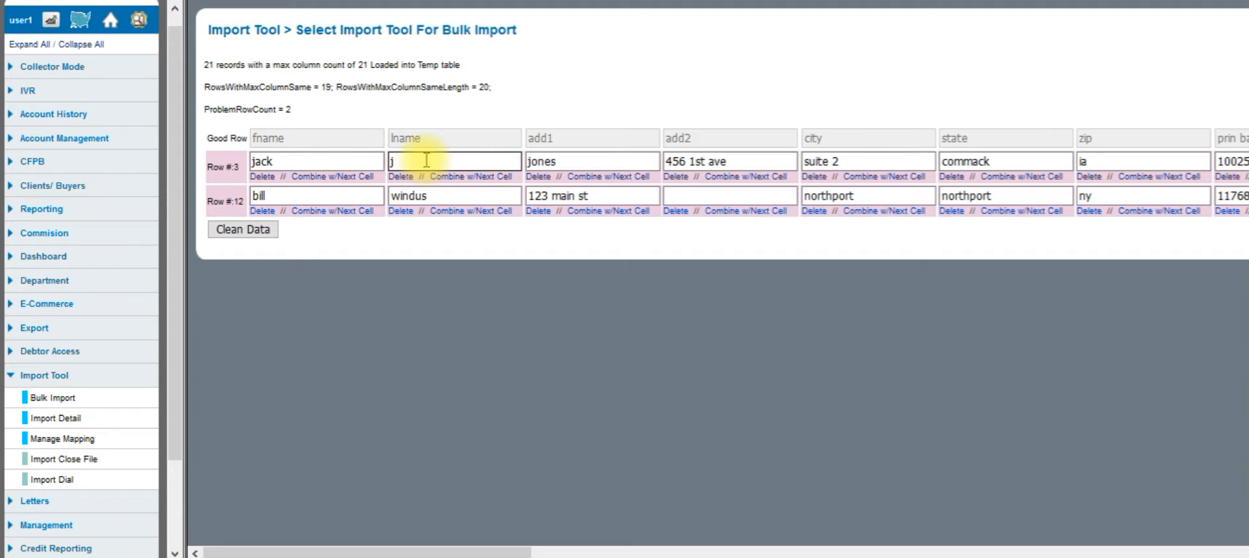
click(345, 187)
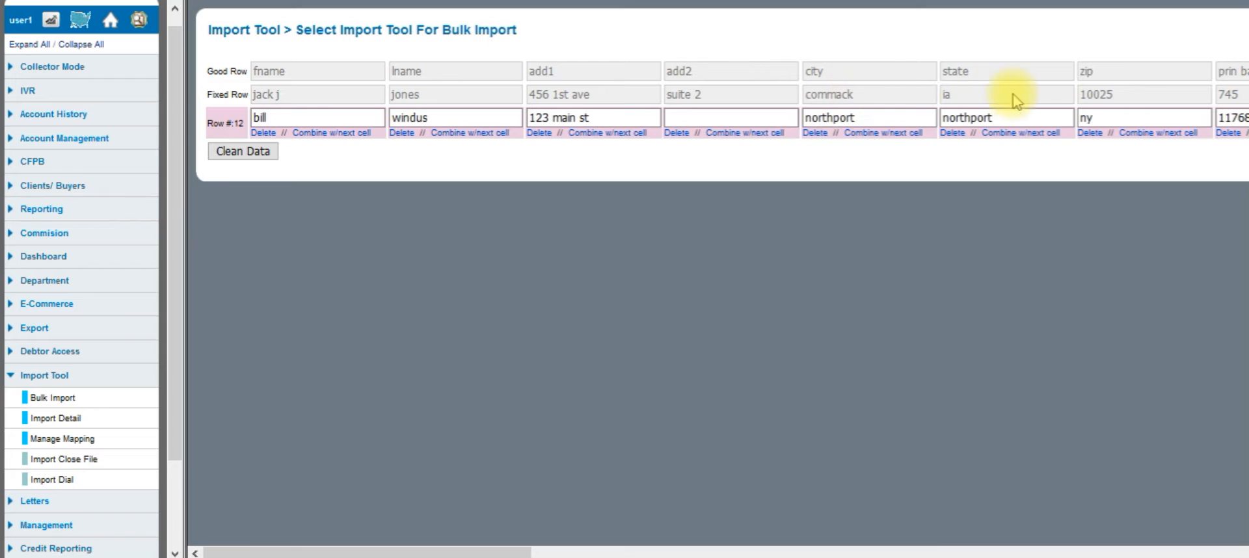
Delete the duplicate "northport" cell under the state column in row 12.
click(304, 115)
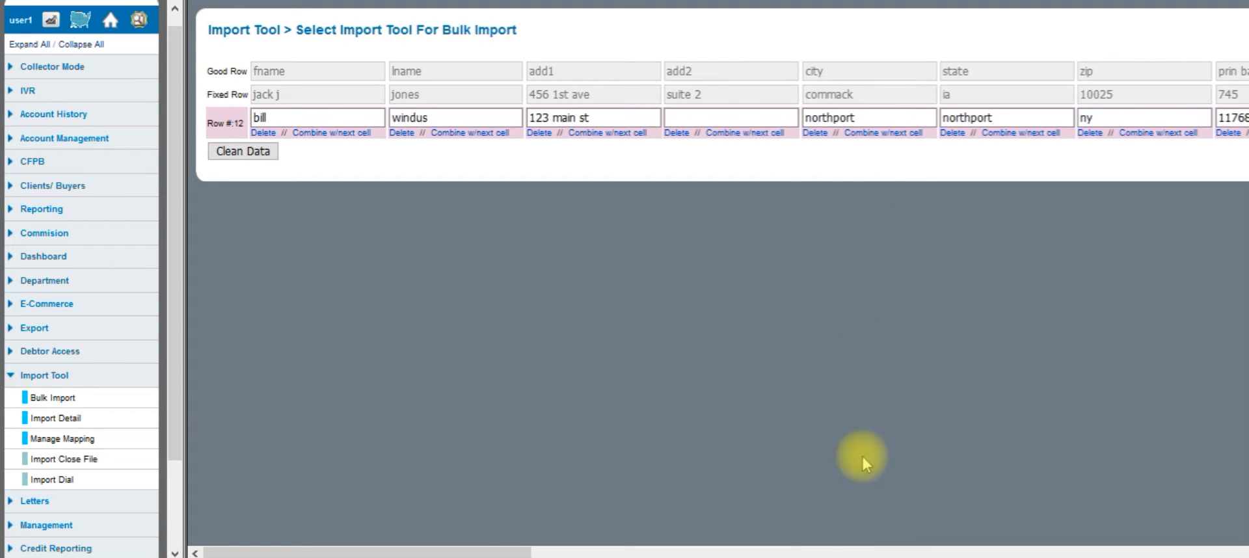
drag(510, 551, 566, 552)
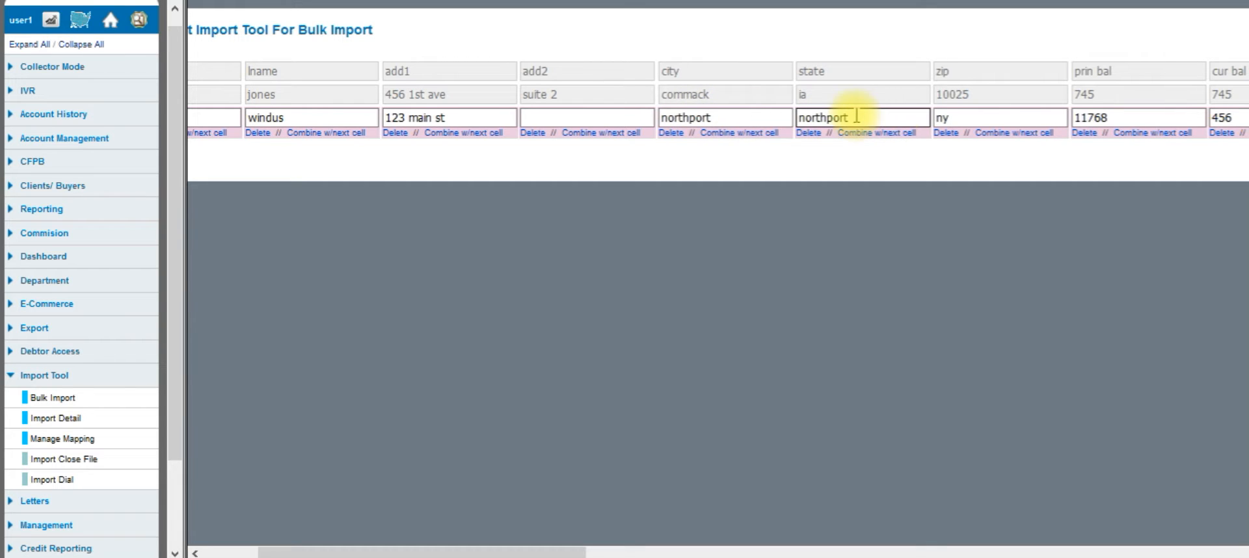
click(813, 133)
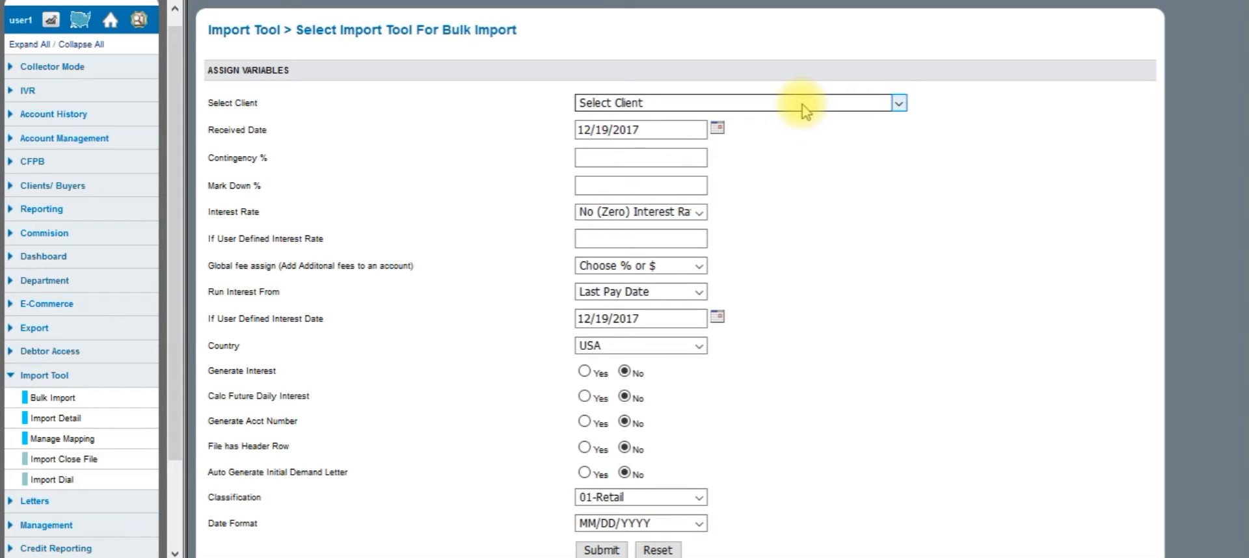
Assign the import to the Car Loan client and the Regional Port portfolio.
click(806, 109)
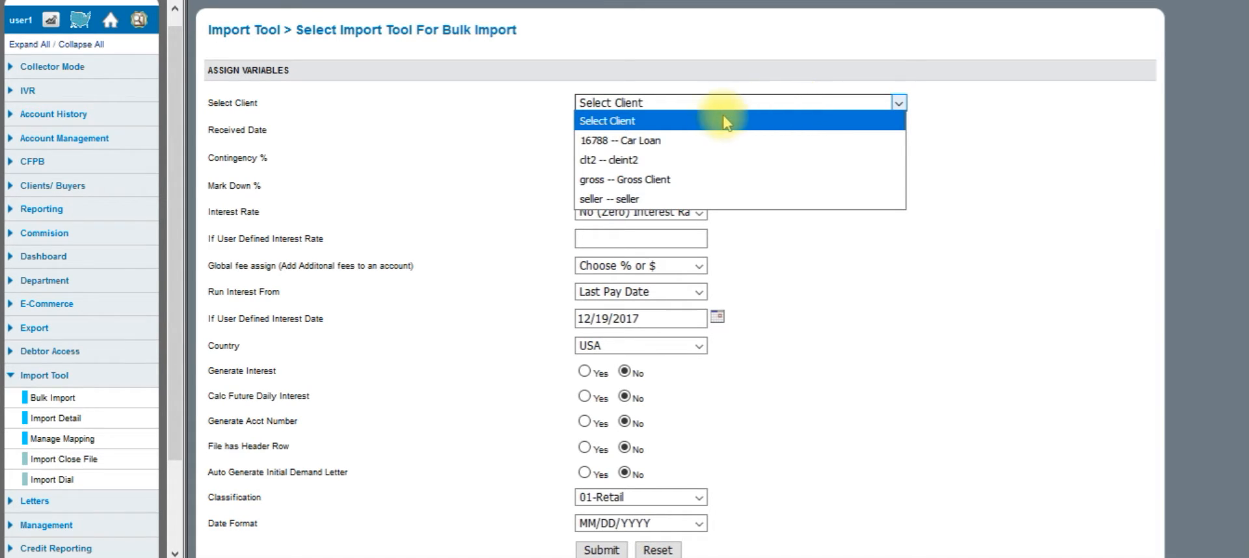
click(655, 144)
click(662, 133)
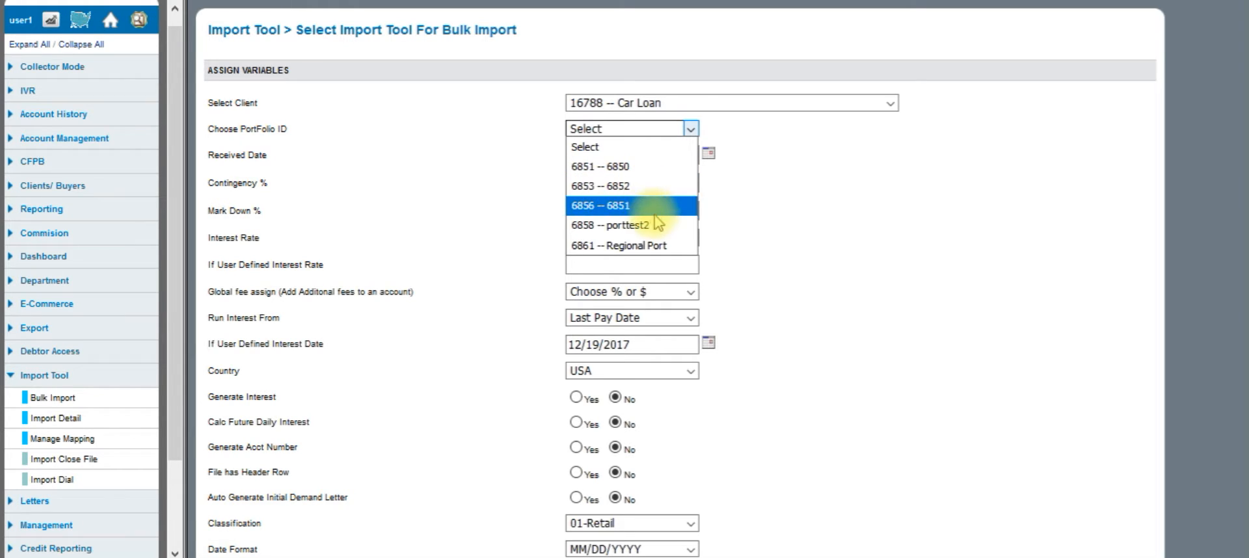
click(672, 252)
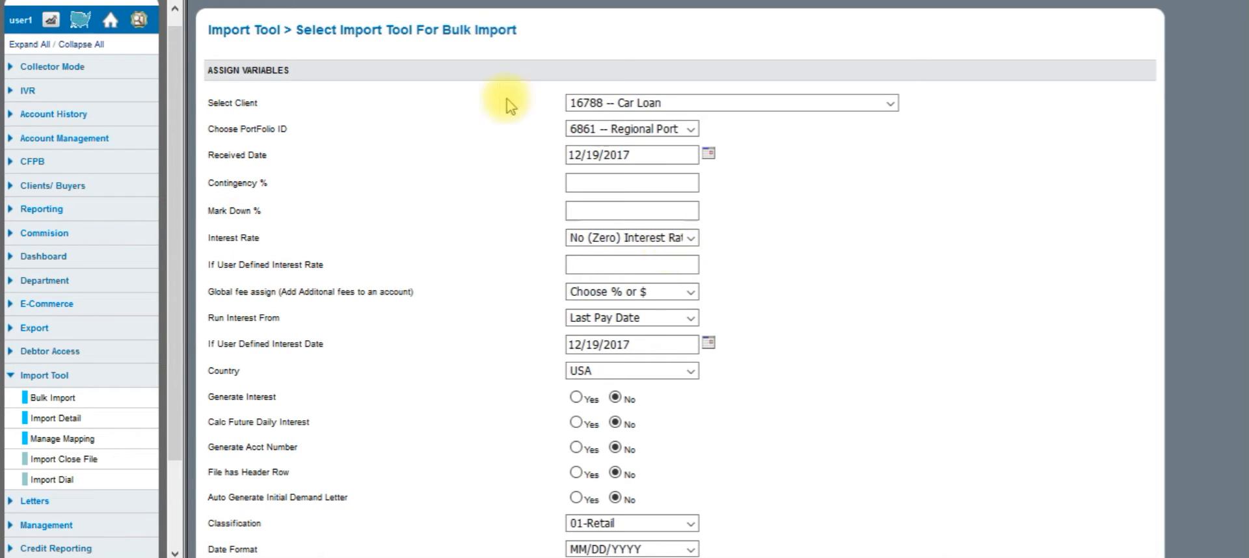
Set the contingency to 70% and the mark down to 60%, and select the No (Zero) Interest Rate option.
click(652, 152)
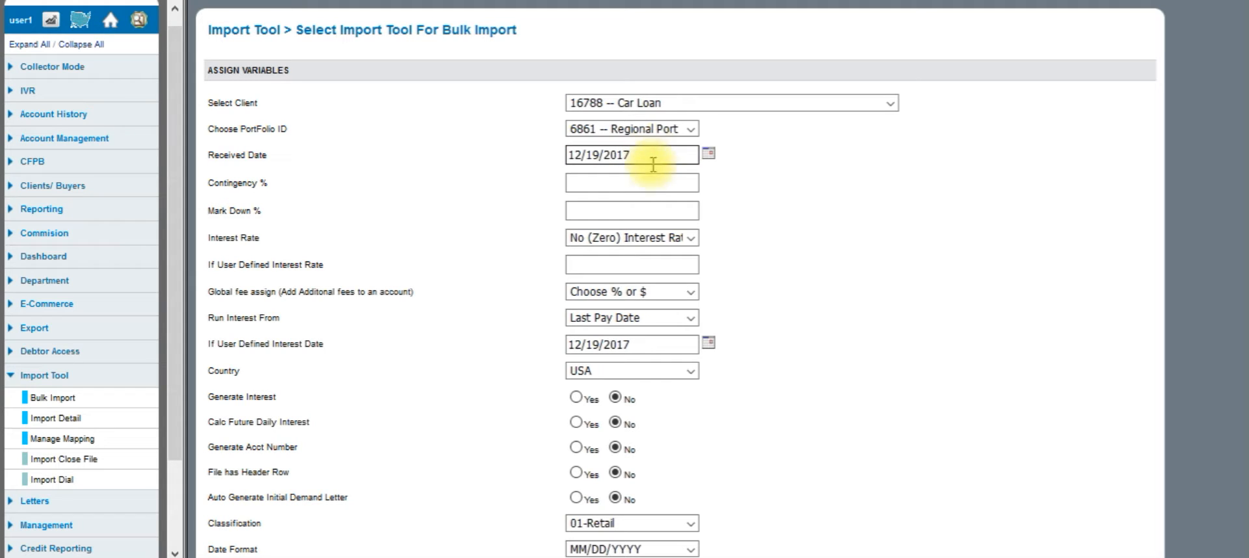
click(644, 184)
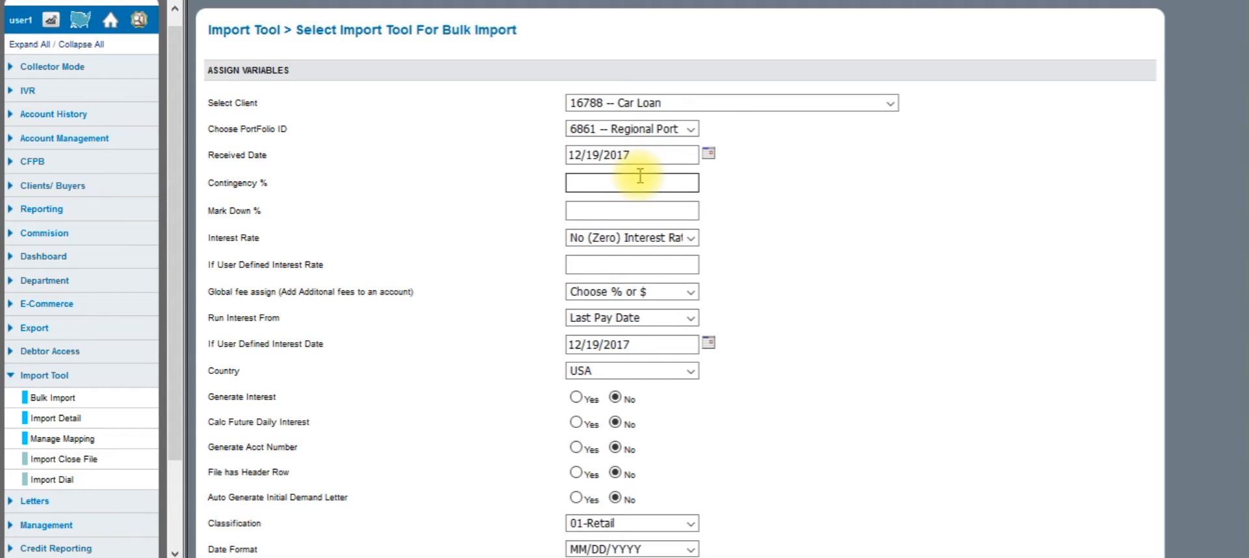
text(70)
click(608, 214)
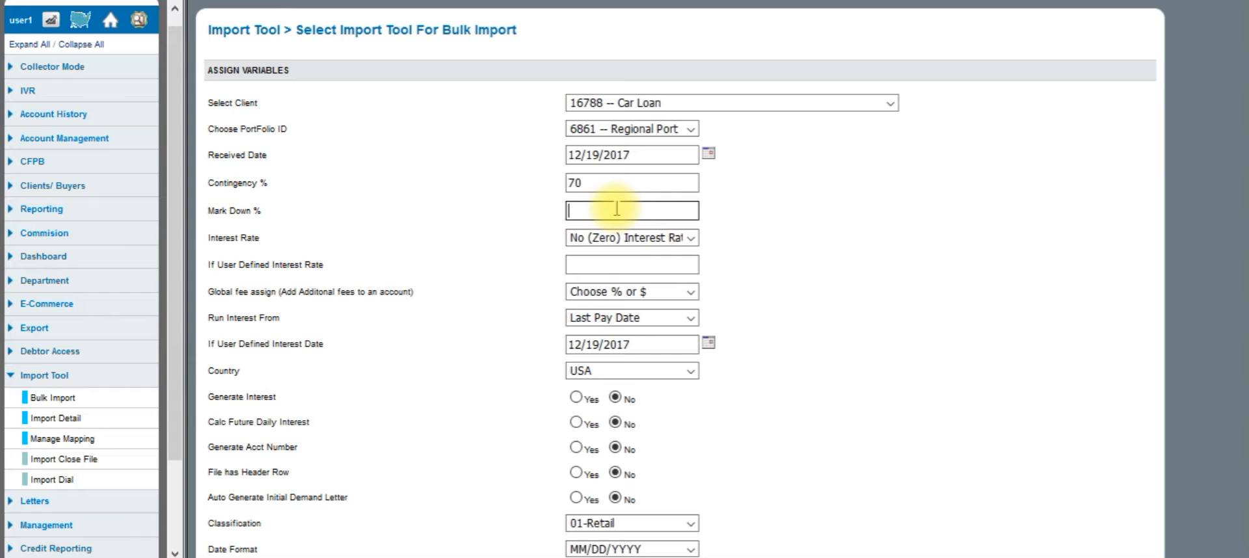
text(60)
key(BackSpace)
key(BackSpace)
text(60)
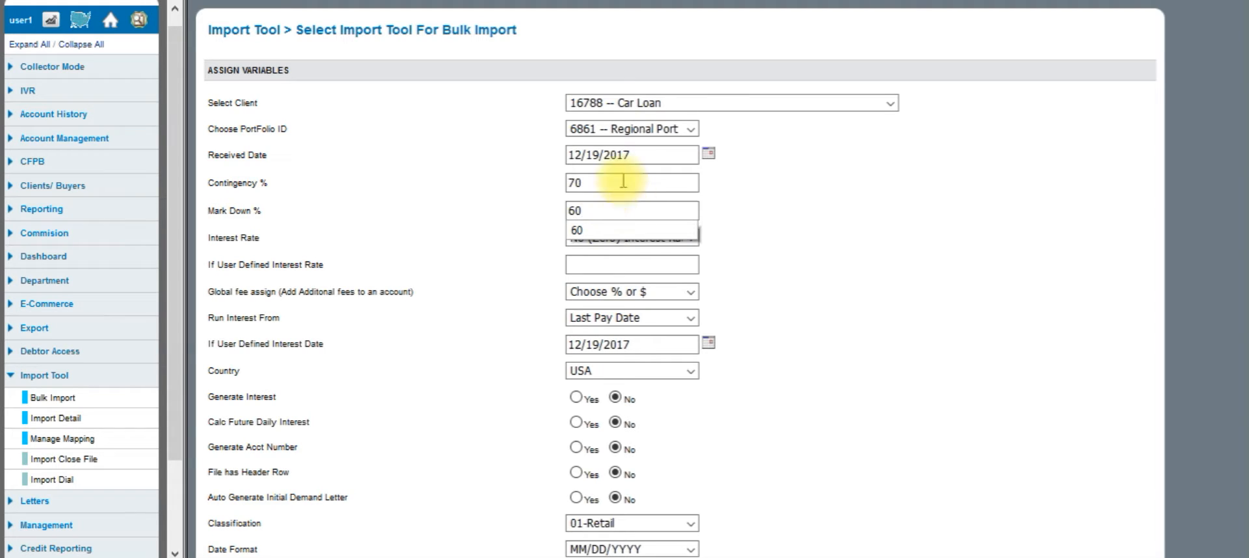
click(622, 182)
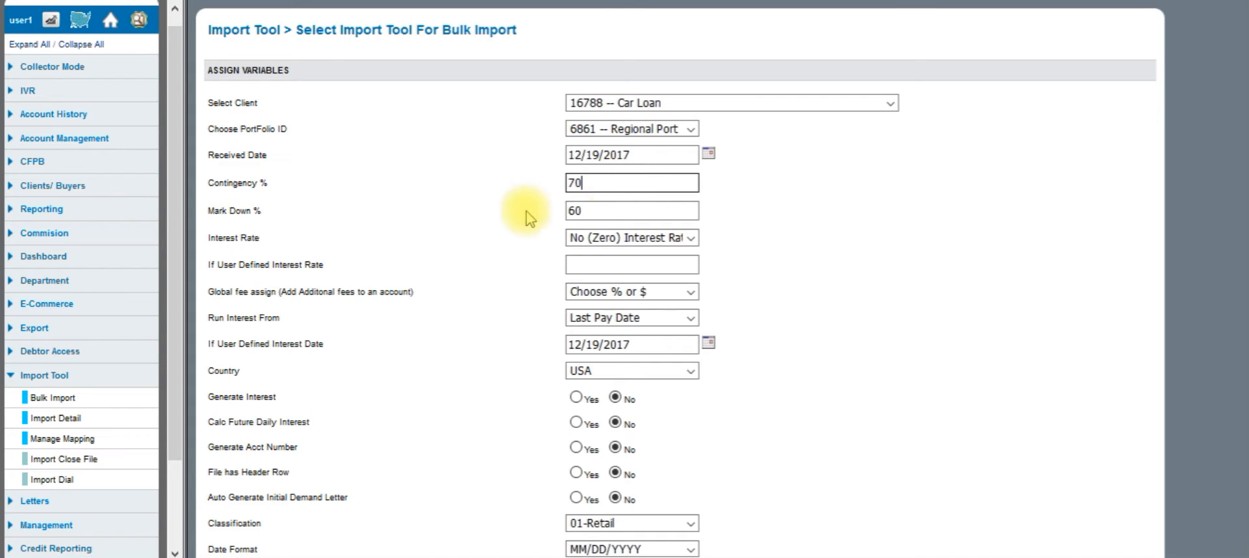
click(669, 238)
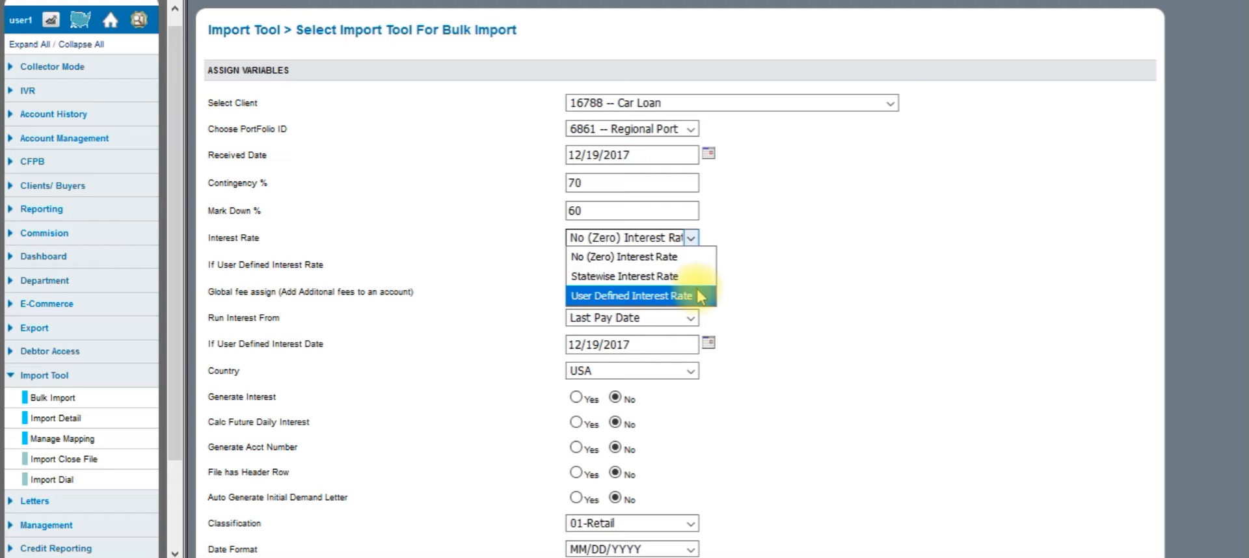
click(664, 260)
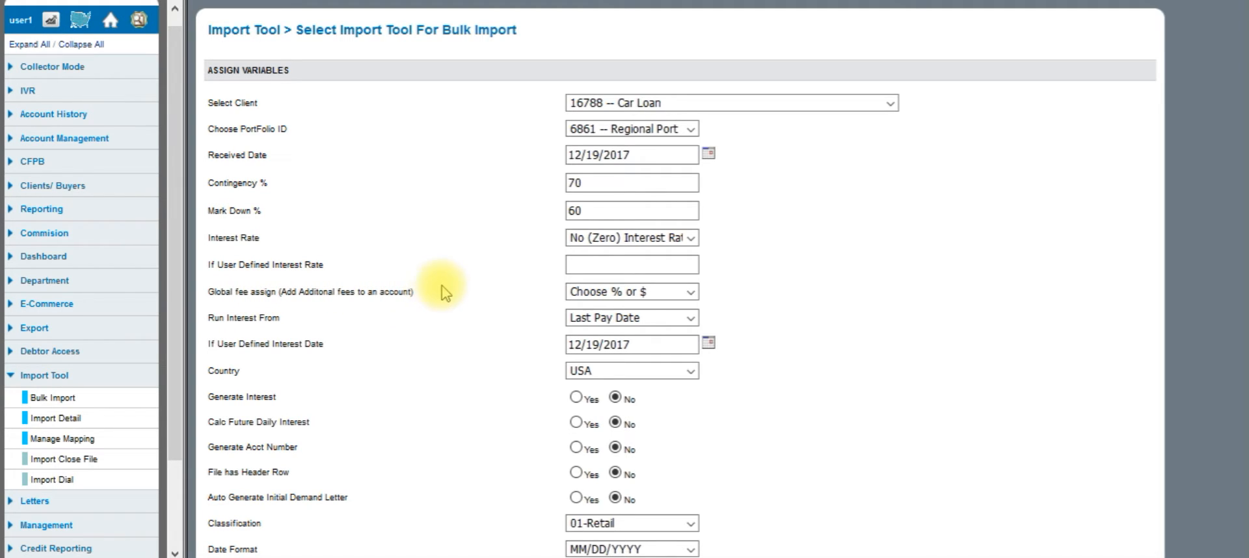
Assign global fees as added amounts: 10 for interest balance, 30 for other fee and 3 for NSF fee.
click(662, 298)
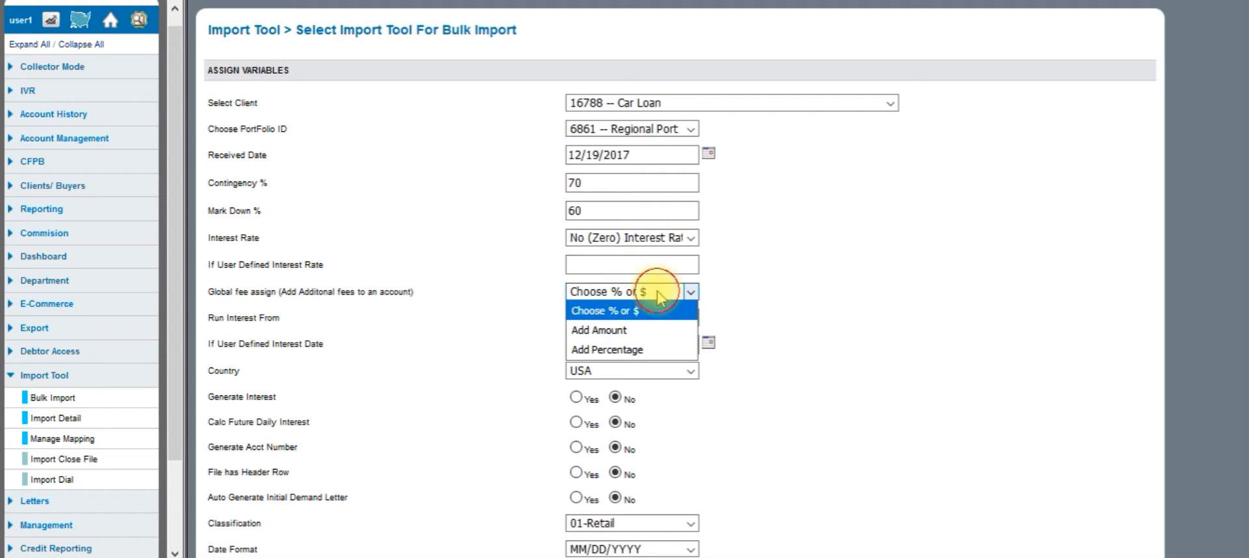
click(634, 333)
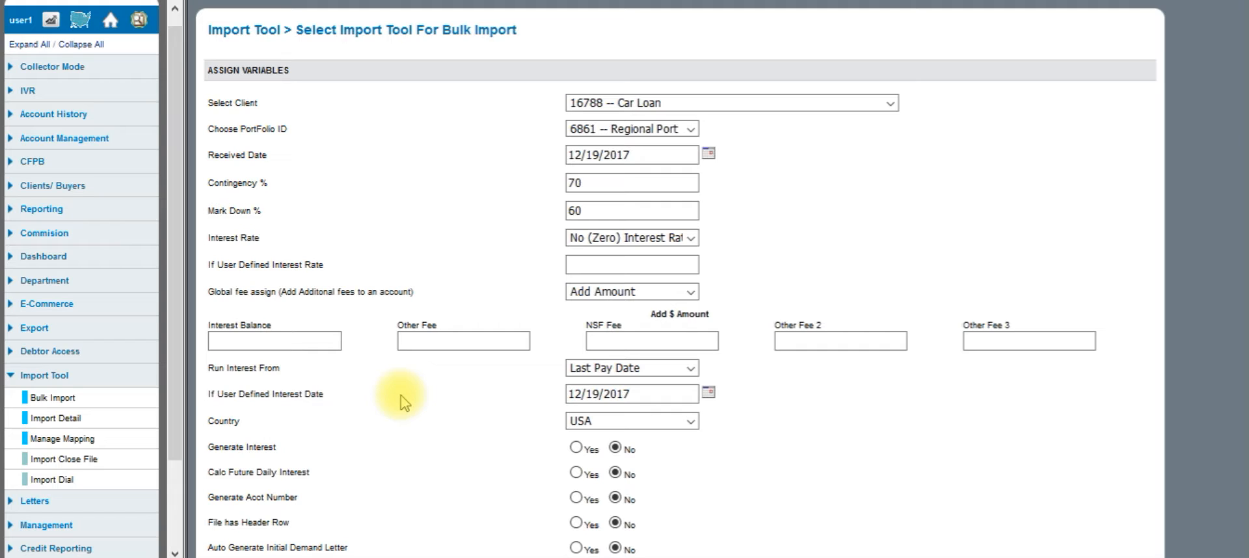
click(264, 341)
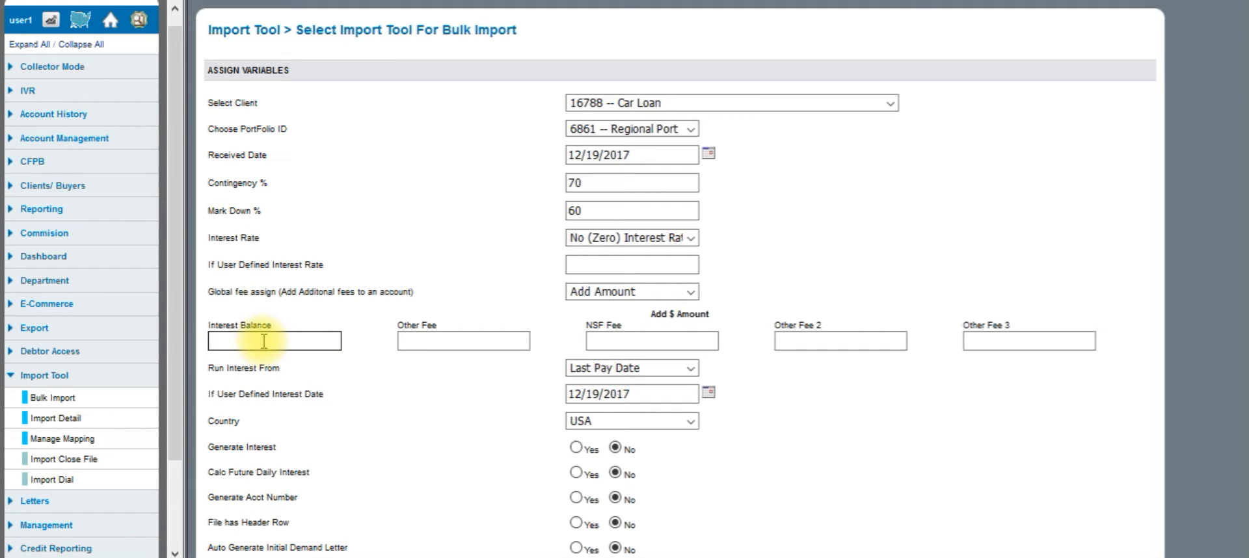
text(10)
key(Tab)
text(30)
key(Tab)
text(3)
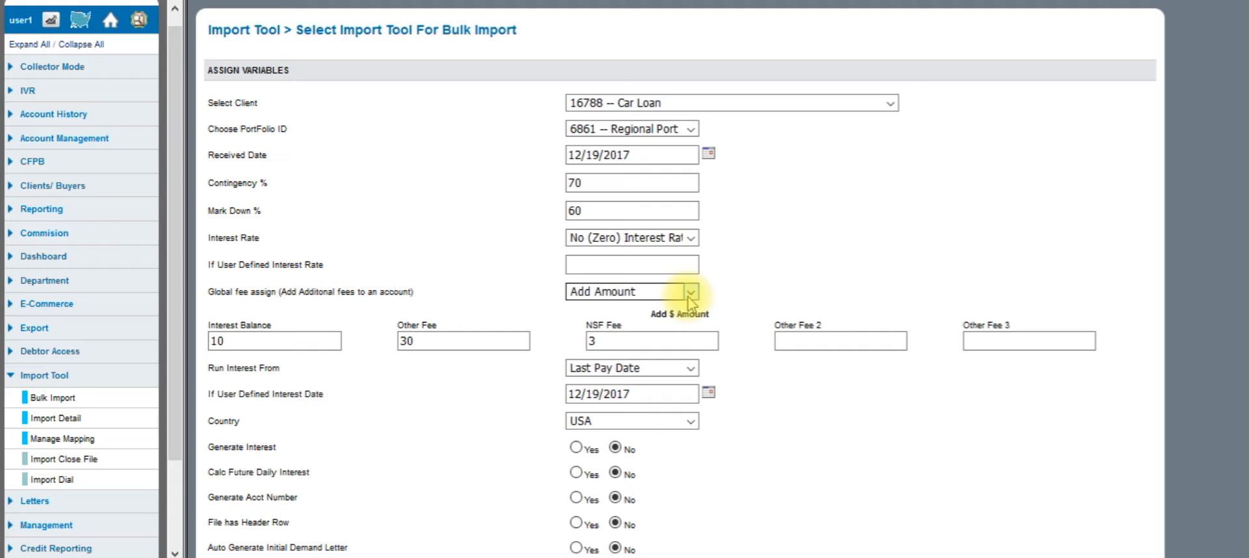
Switch the global fee assignment to Add Percentage, keeping 10% for interest balance.
click(689, 293)
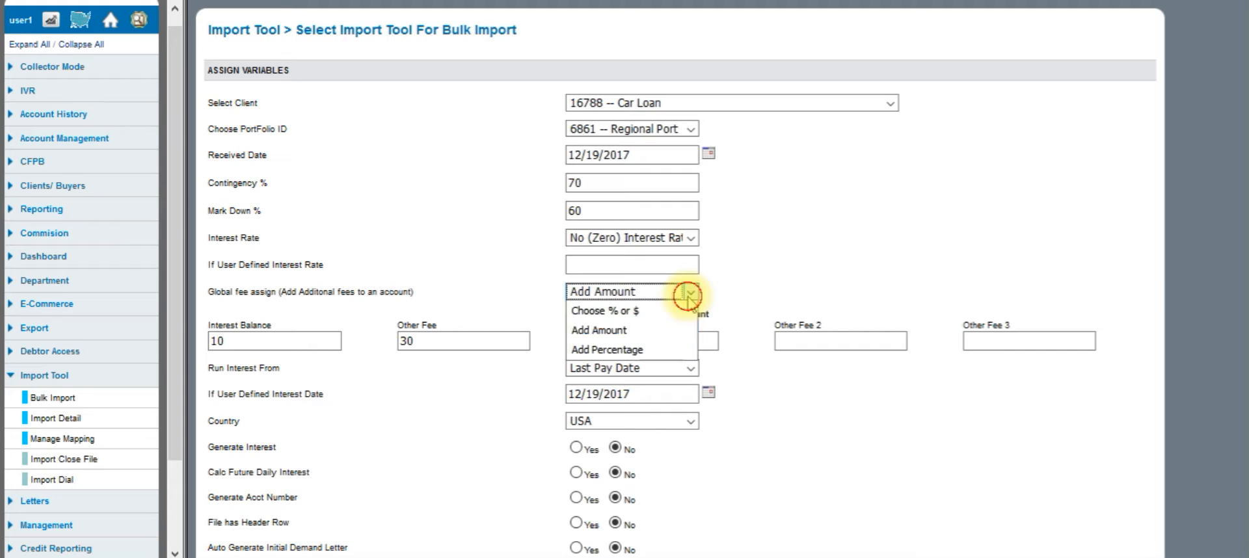
click(651, 351)
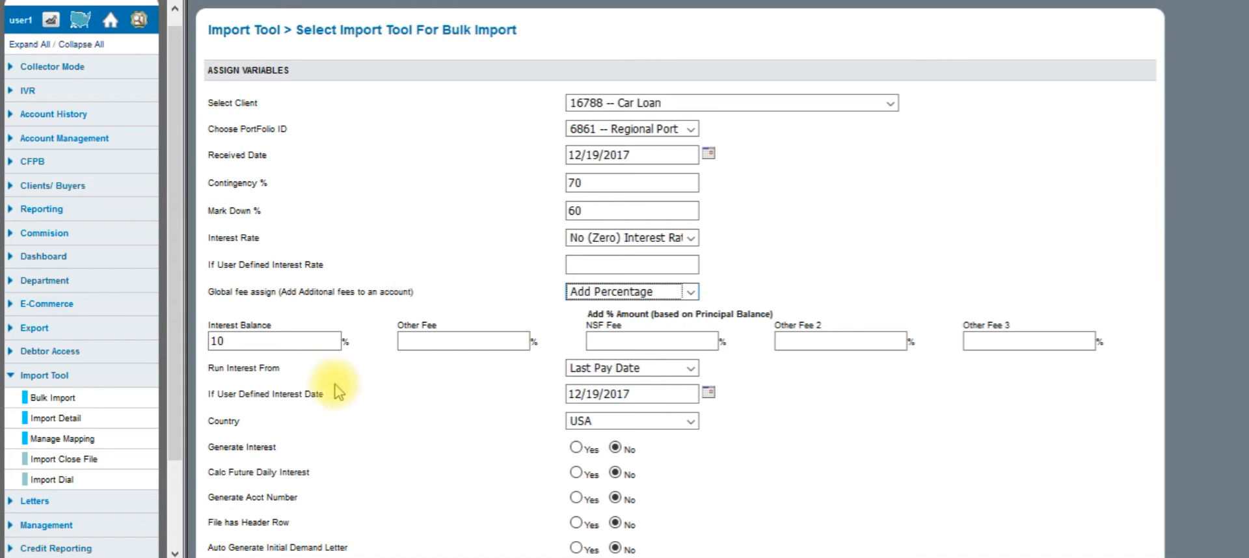
click(303, 344)
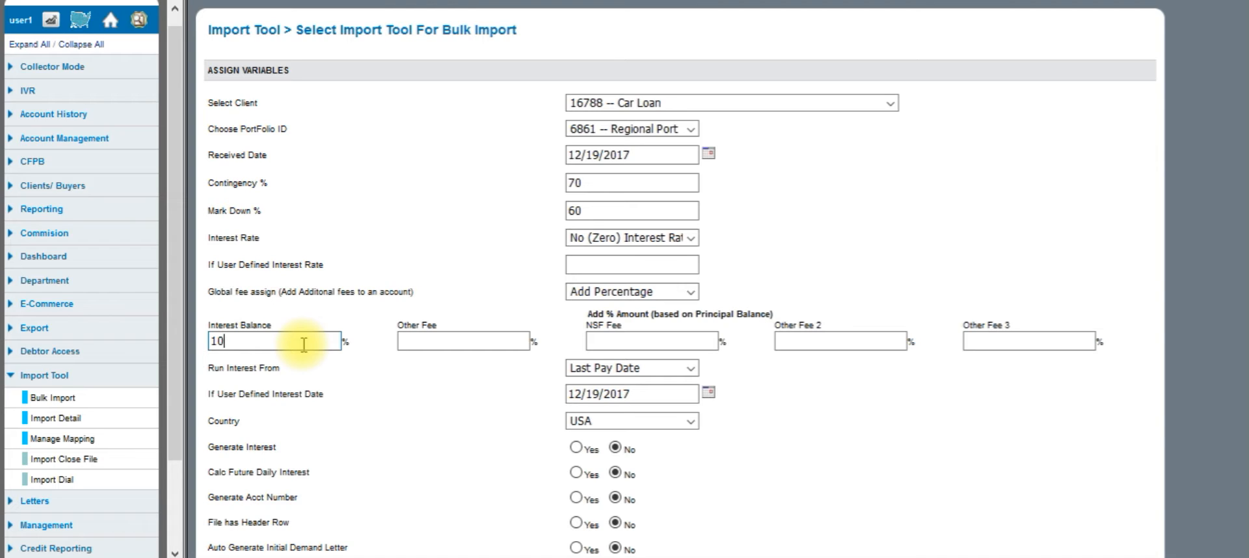
click(296, 377)
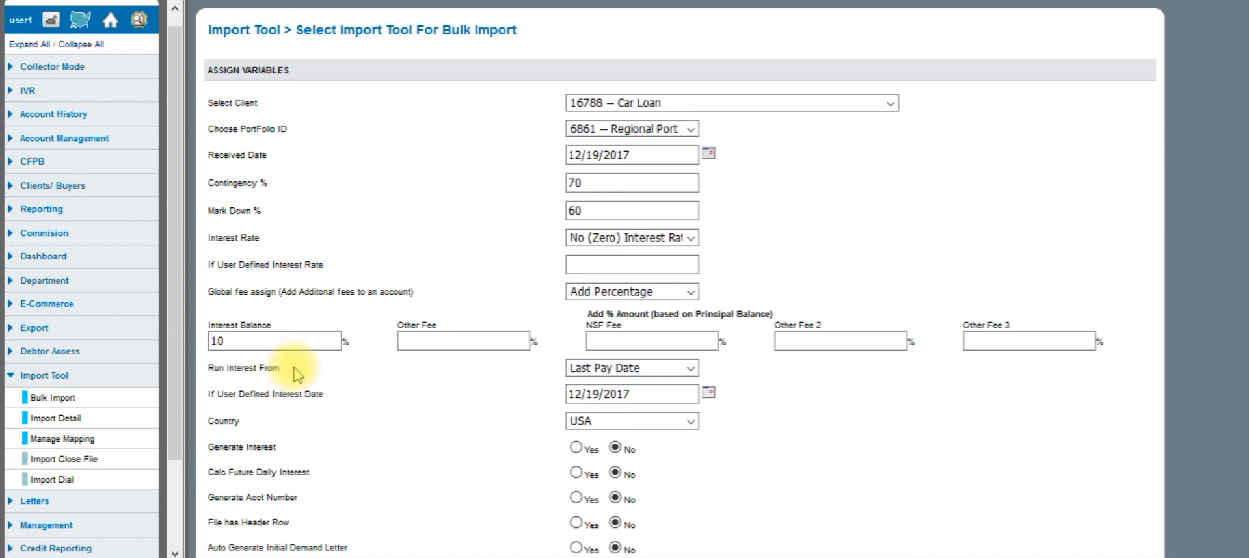
Select Last Pay Date as the date from which interest runs.
click(680, 370)
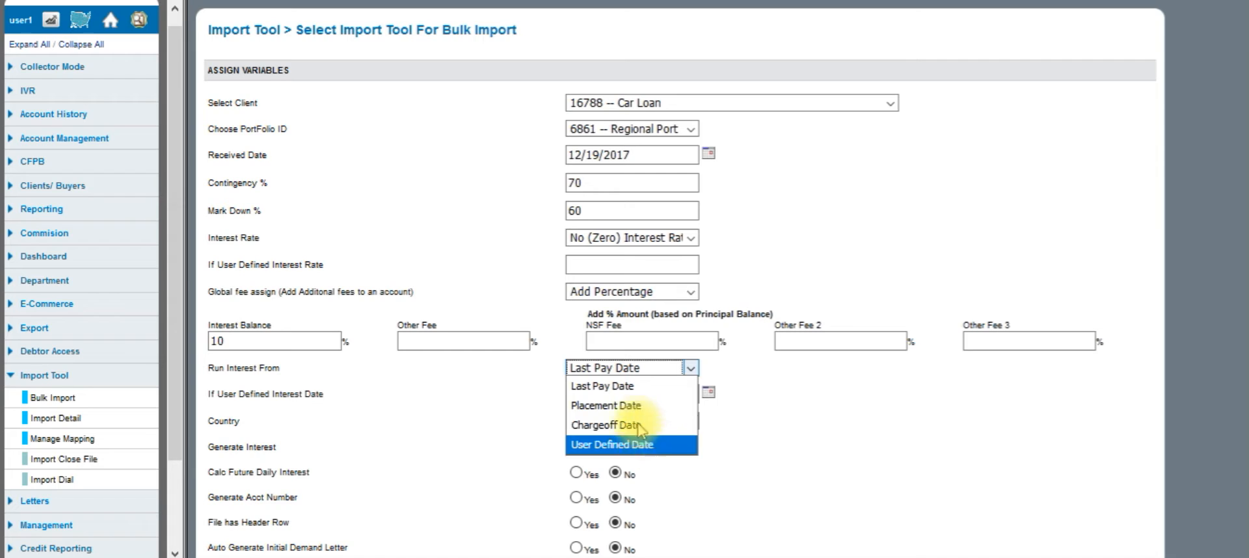
click(636, 386)
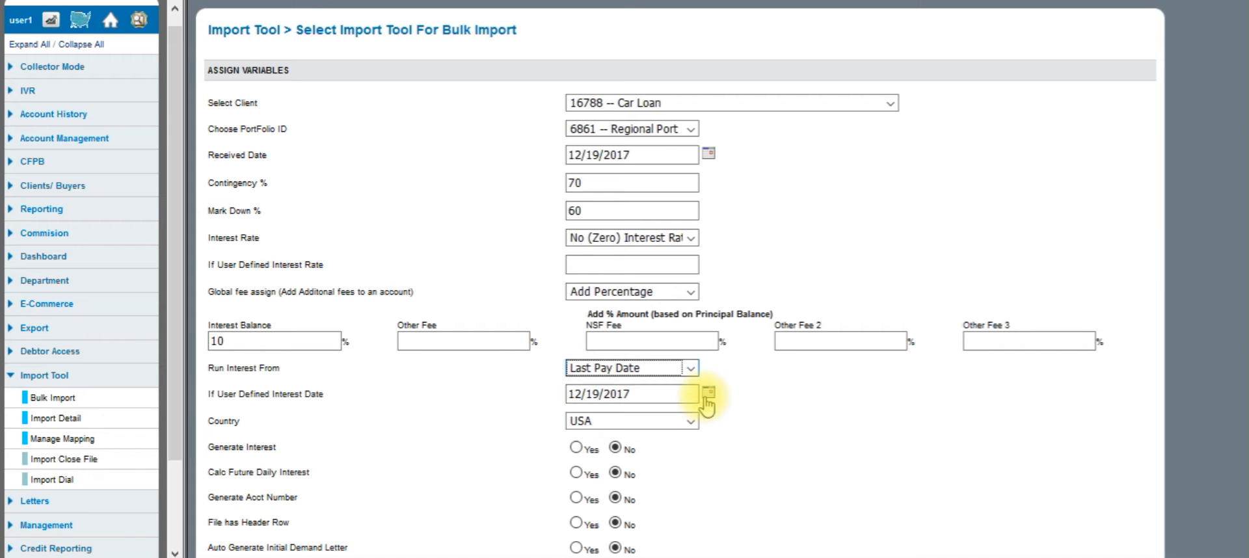
click(736, 433)
Reset the global fee assignment to Choose % or $, and set Generate Acct Number and File has Header Row to Yes.
scroll(739, 438, down, 3)
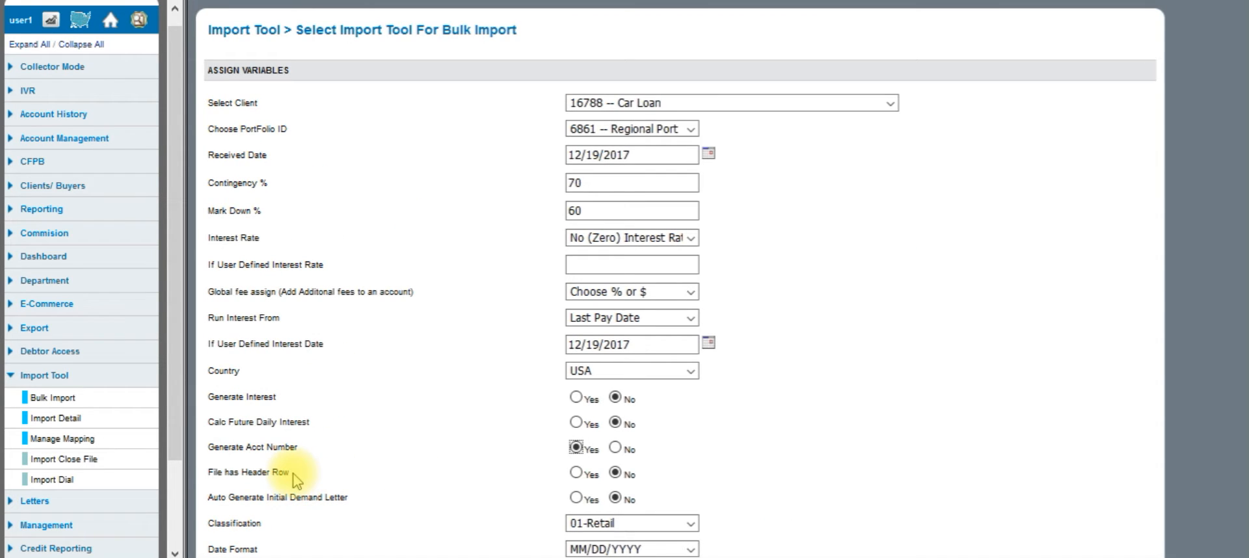
click(576, 472)
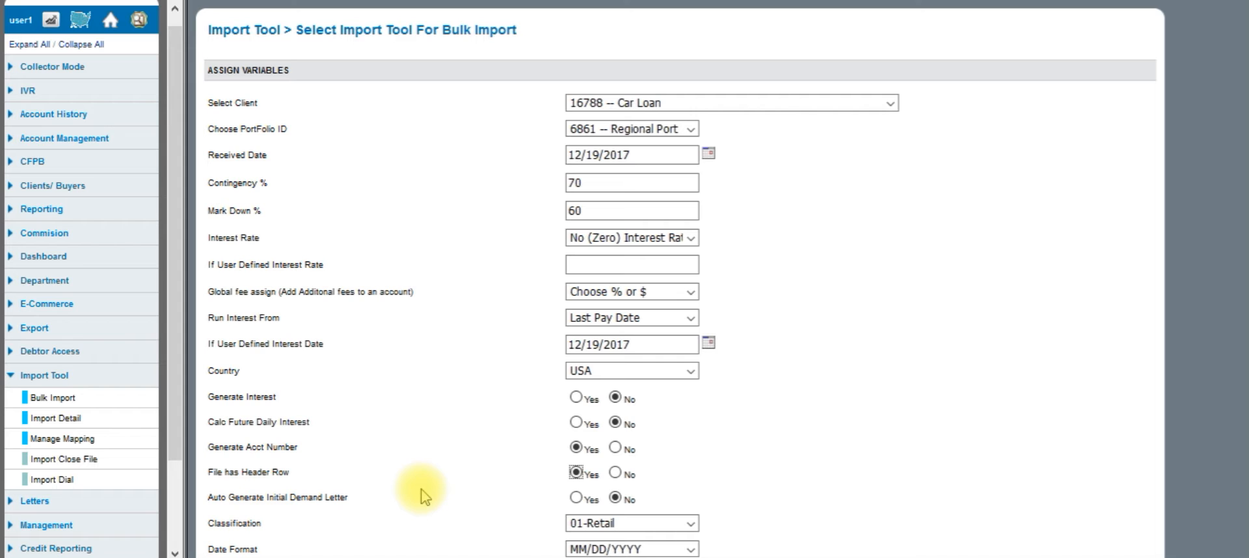
Set the classification to 01-Retail and the date format to MM/DD/YYYY.
scroll(422, 497, down, 2)
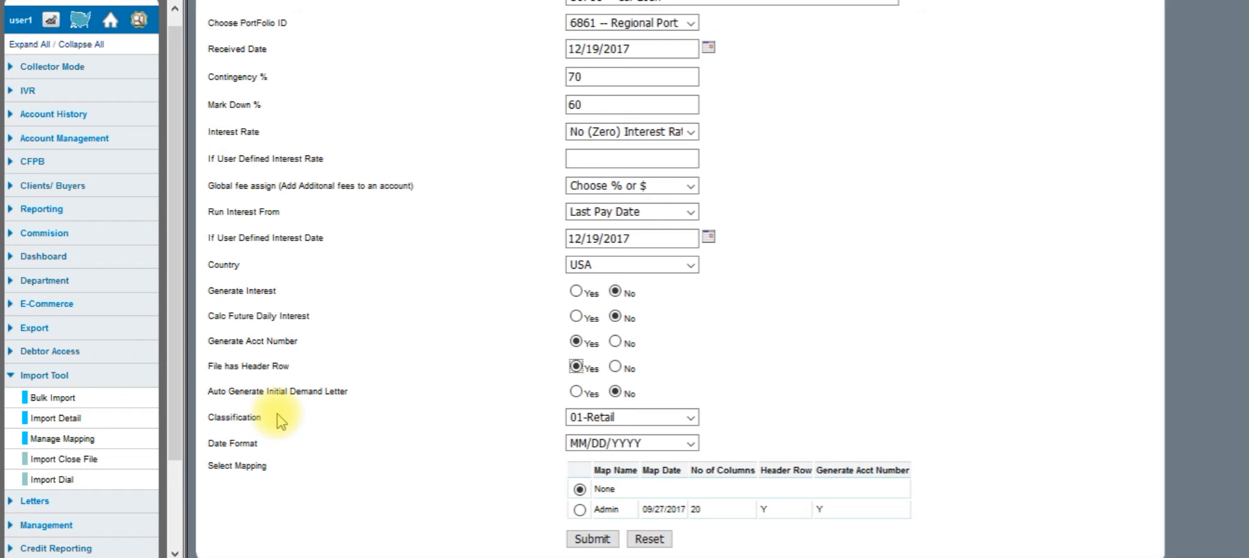
click(576, 417)
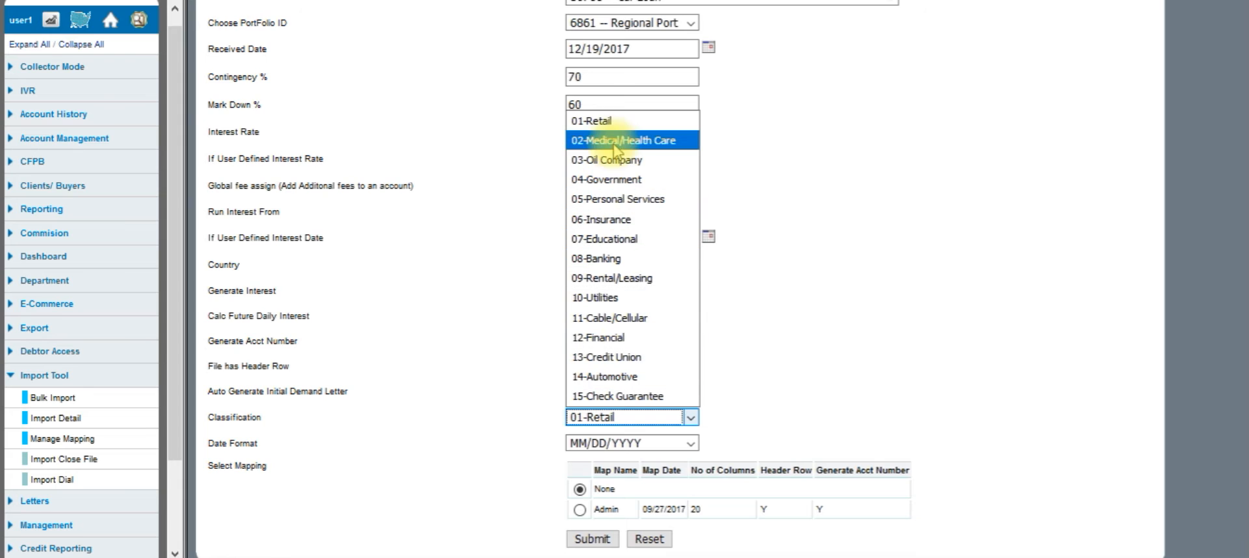
click(615, 121)
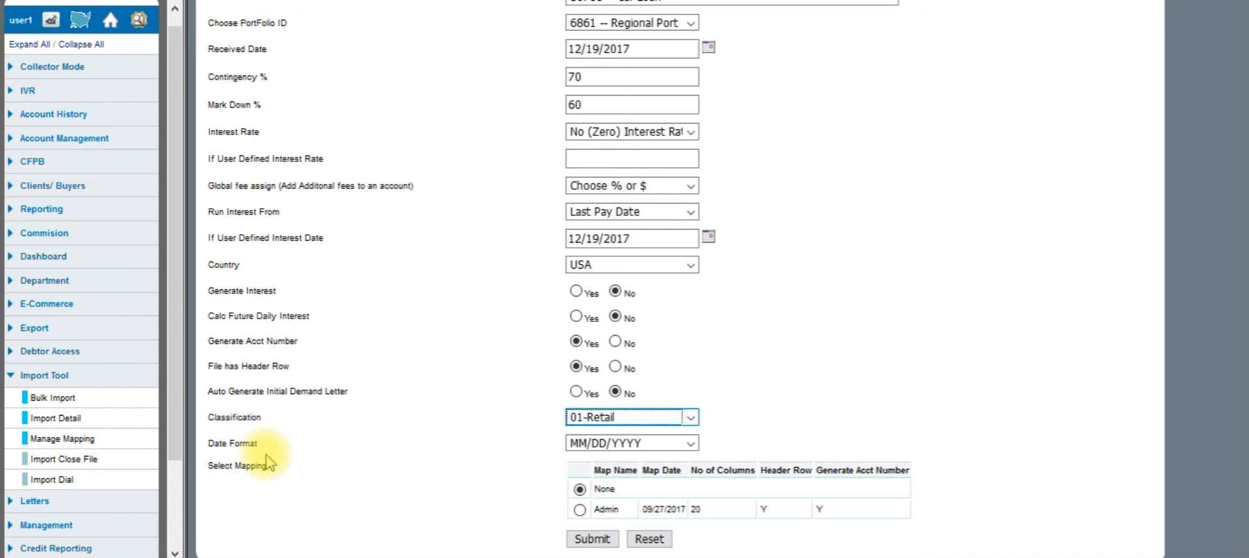
click(608, 445)
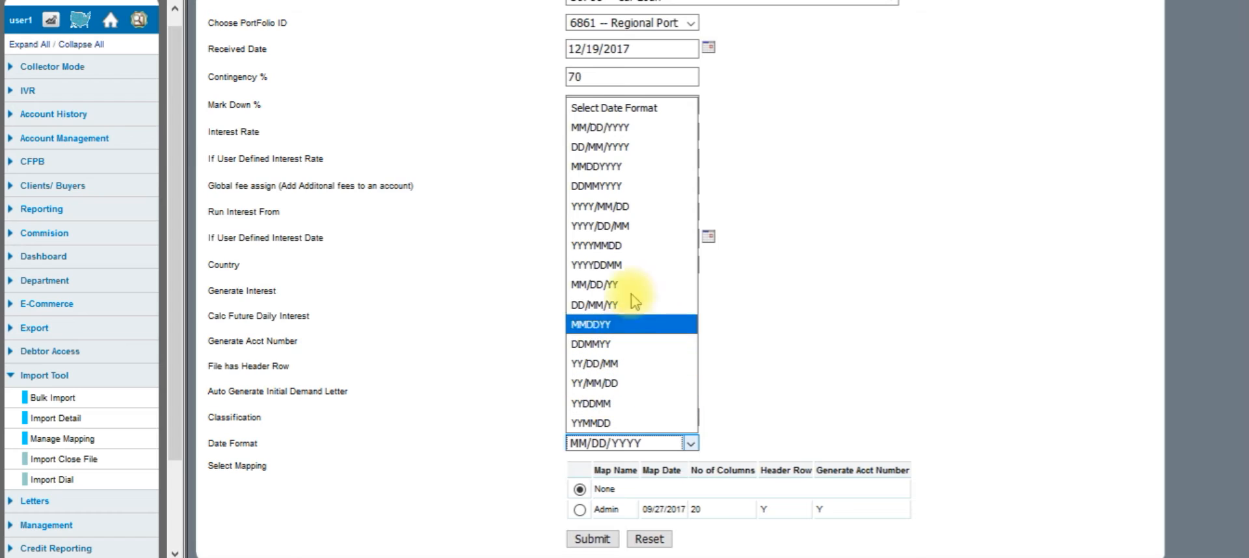
click(651, 127)
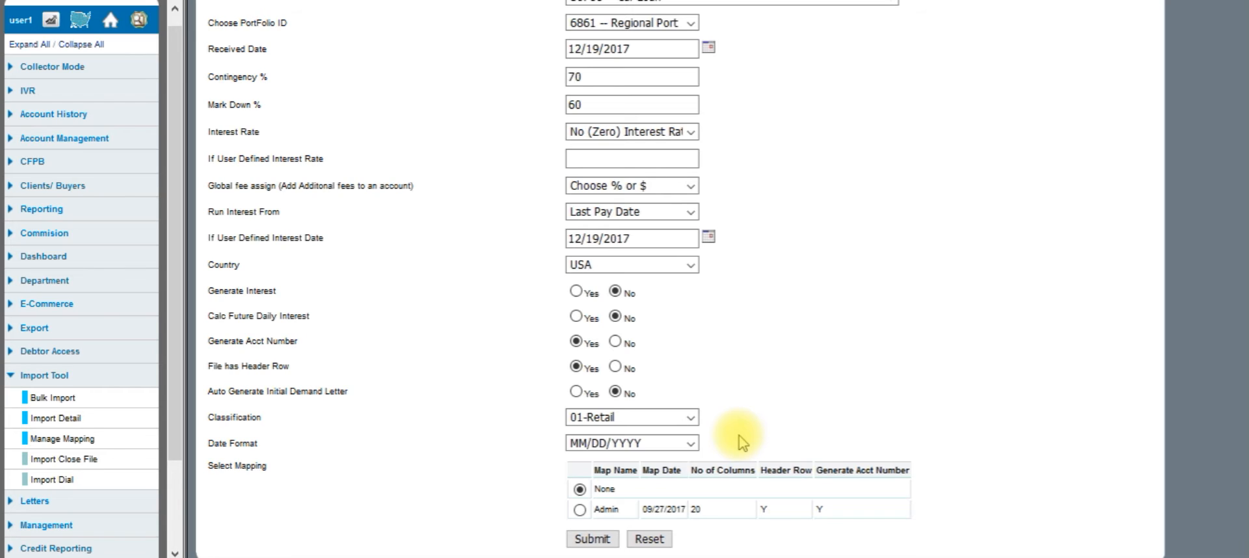
click(692, 443)
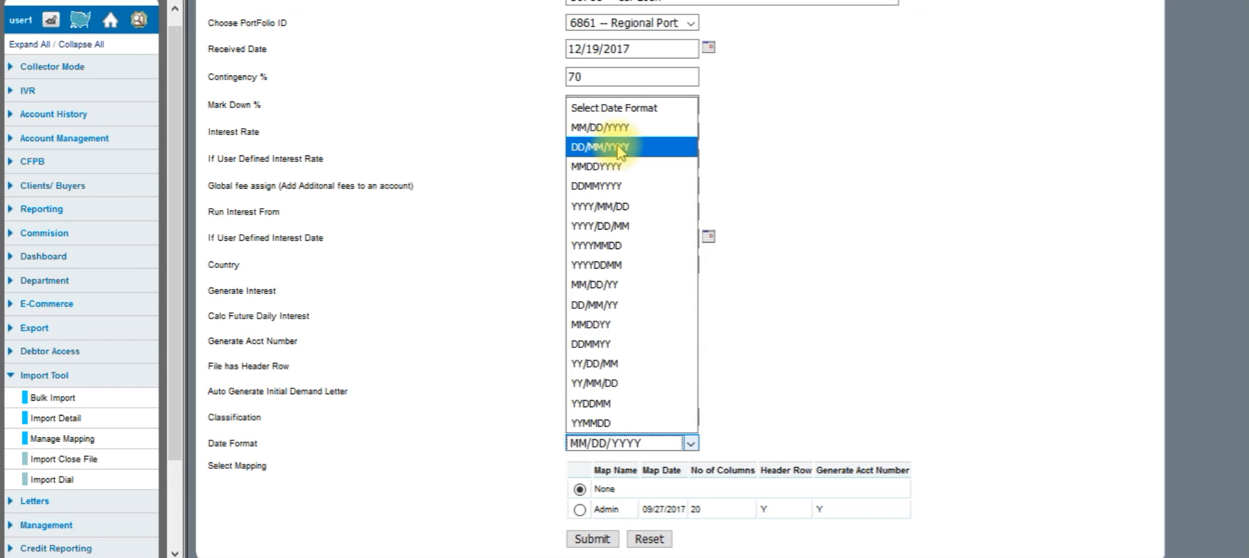
click(745, 162)
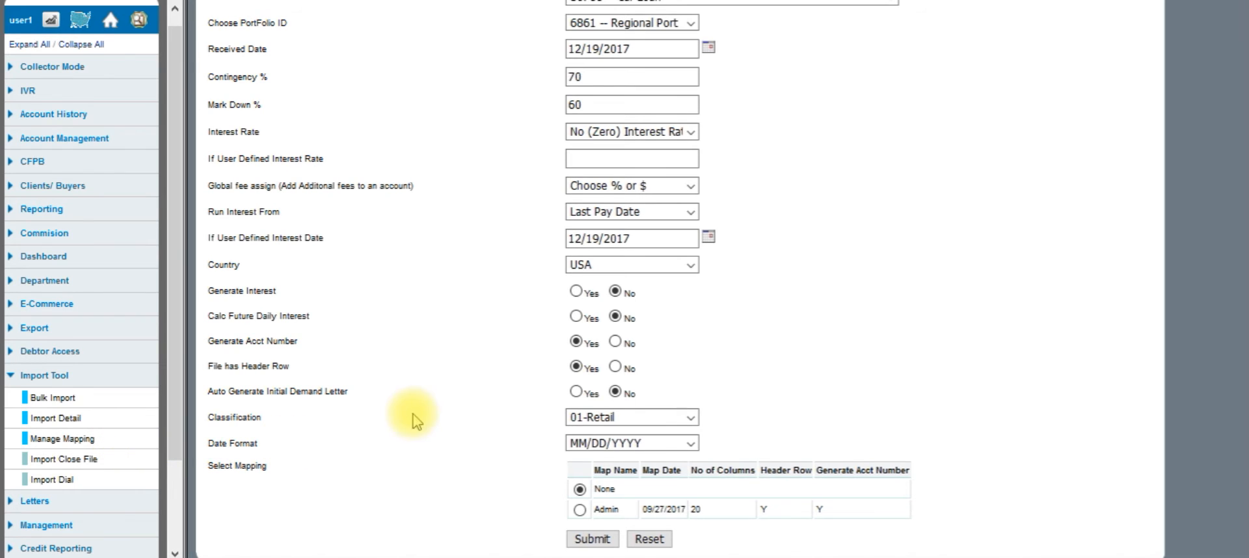
Choose the saved Admin mapping and submit the import settings.
click(579, 510)
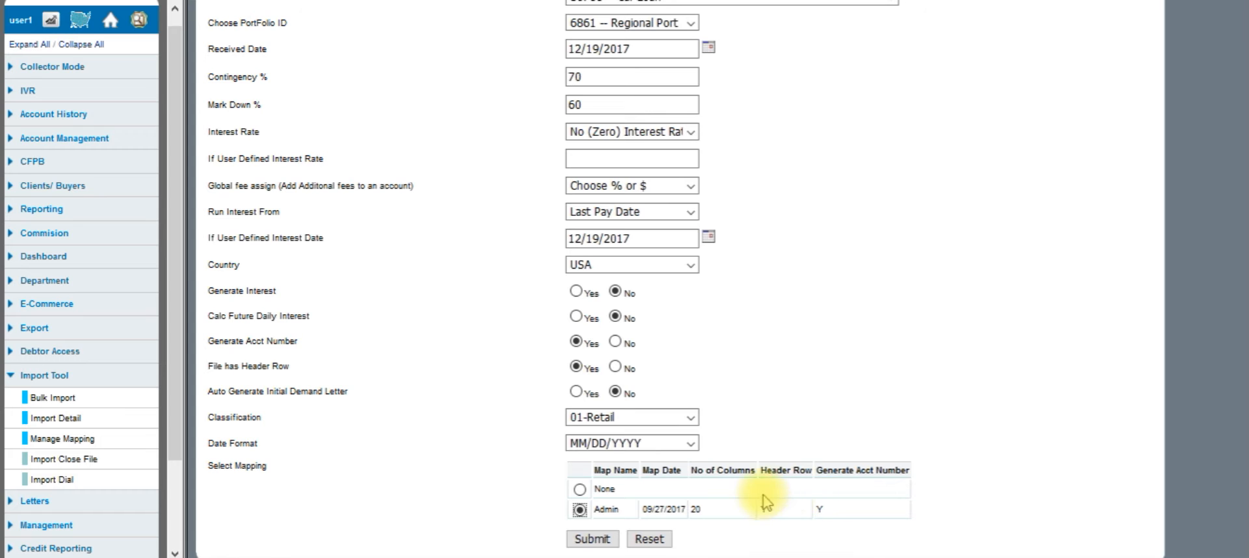
click(591, 540)
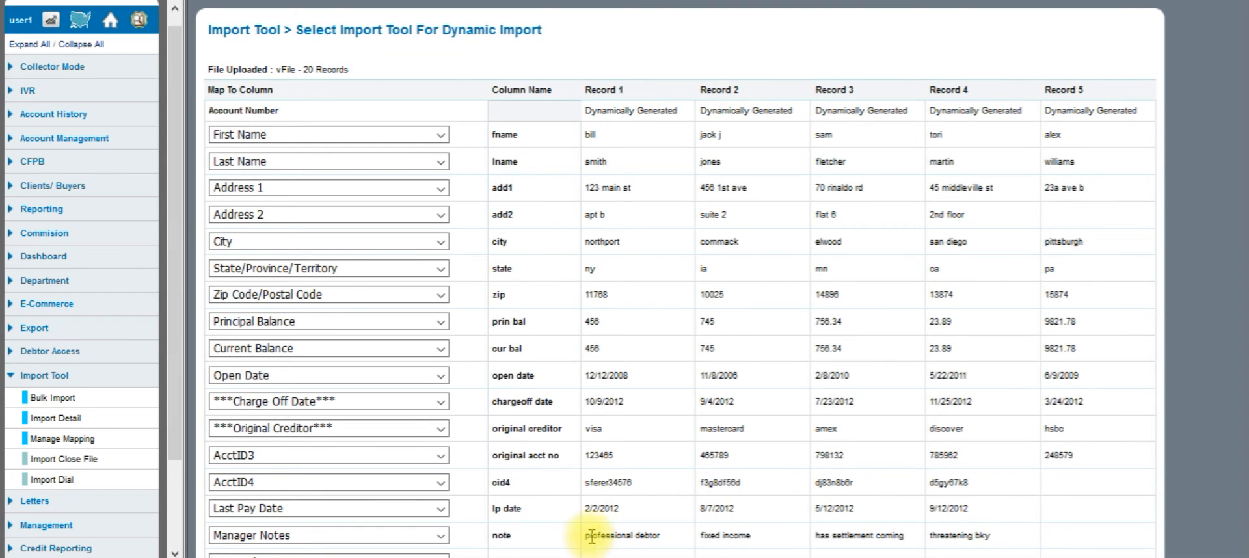
Review the column mapping against the sample records and look through the destination fields available for the fname column, keeping First Name.
scroll(557, 247, down, 3)
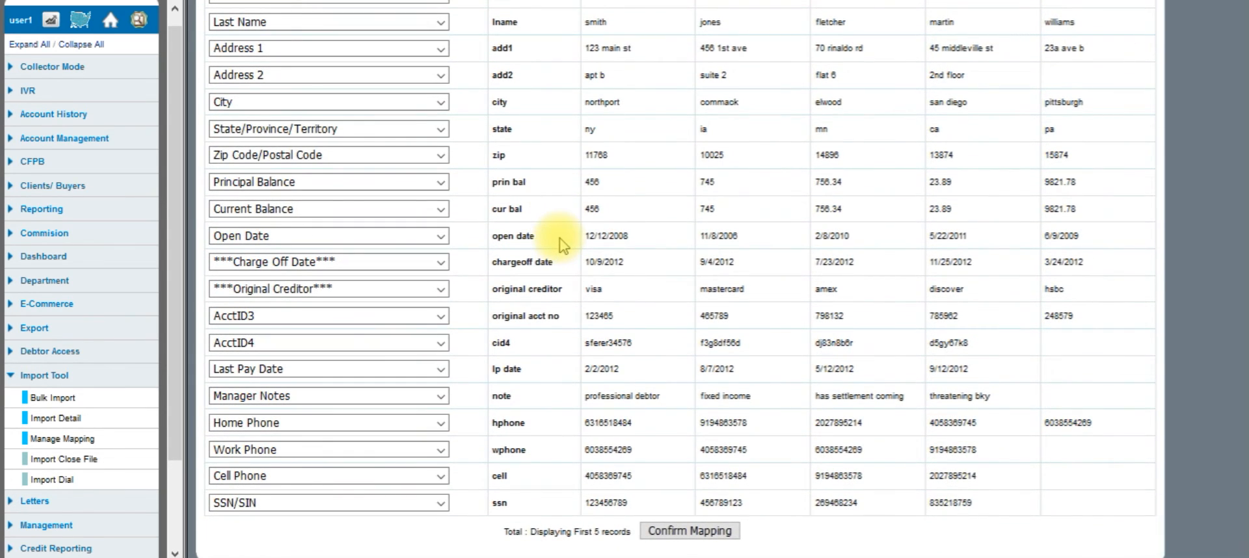
scroll(559, 246, up, 2)
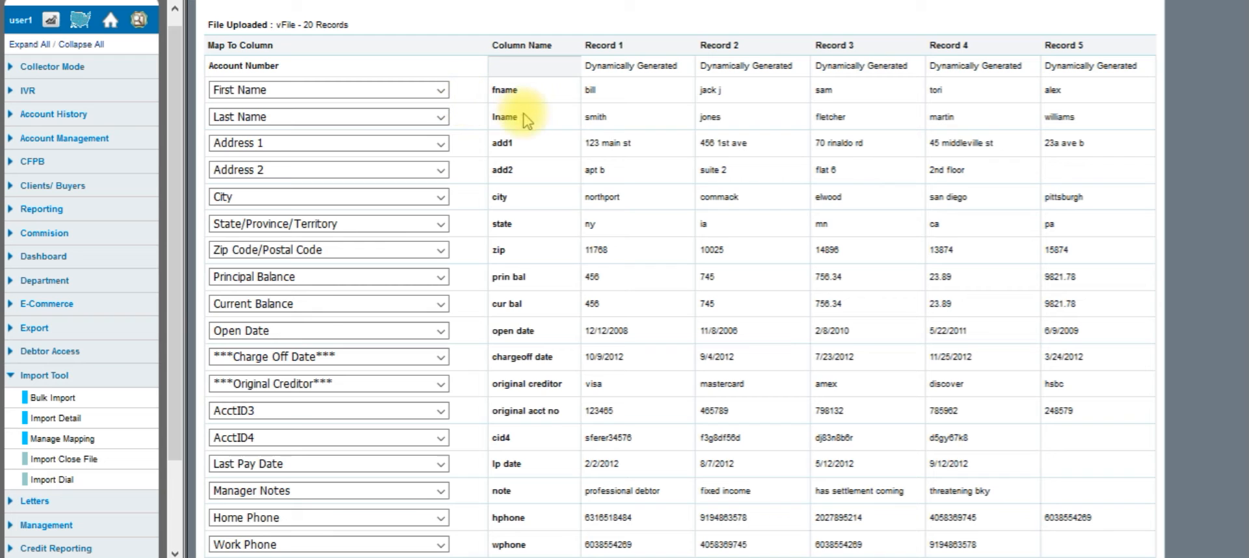
click(444, 96)
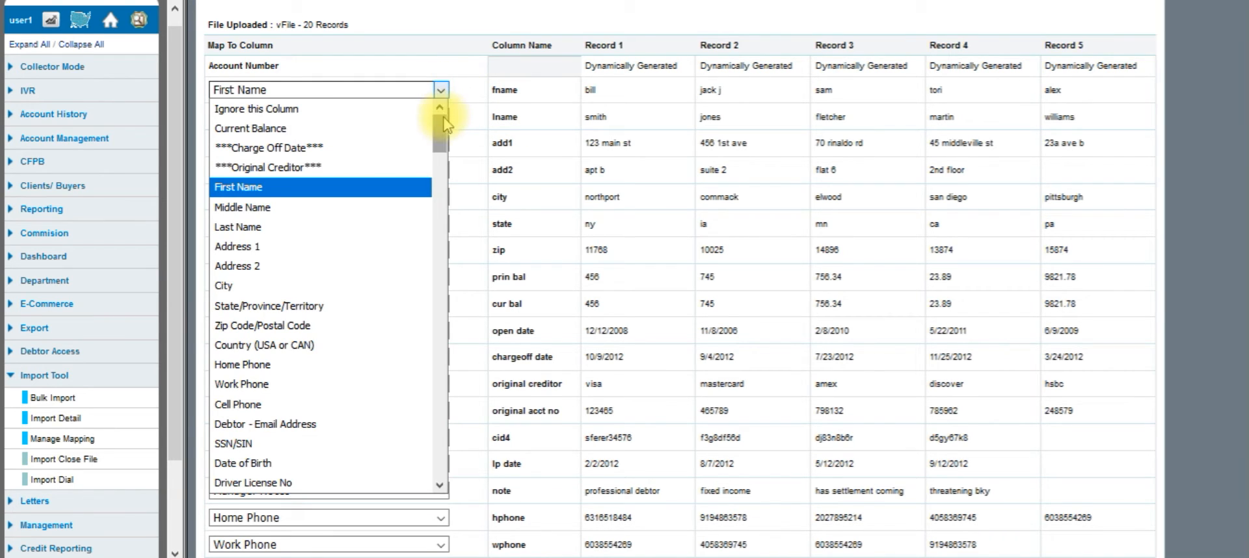
drag(444, 116, 436, 221)
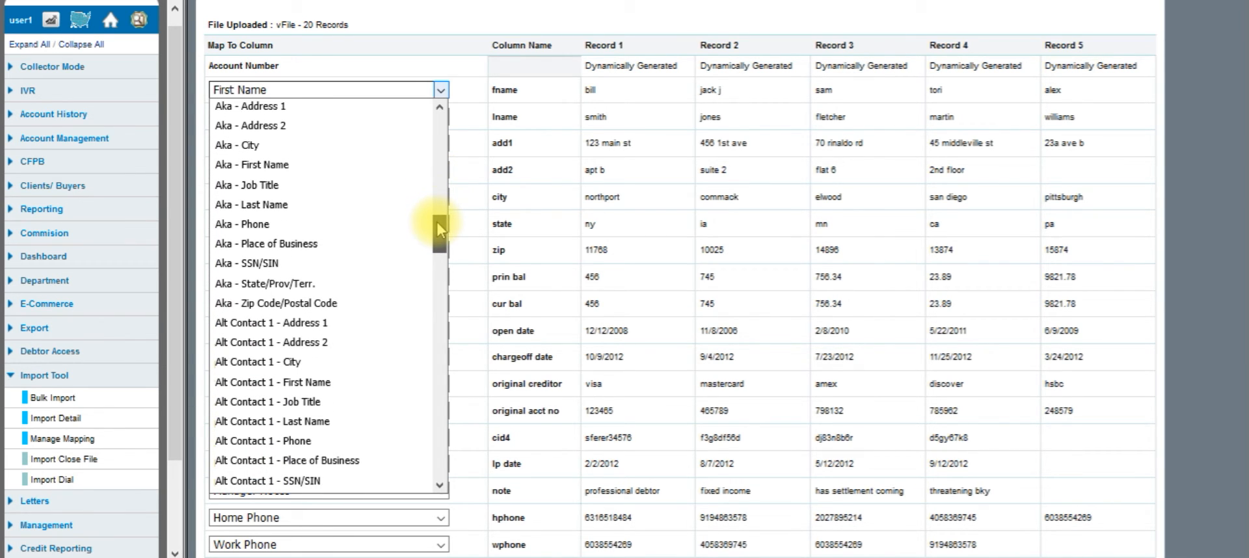
scroll(330, 317, down, 6)
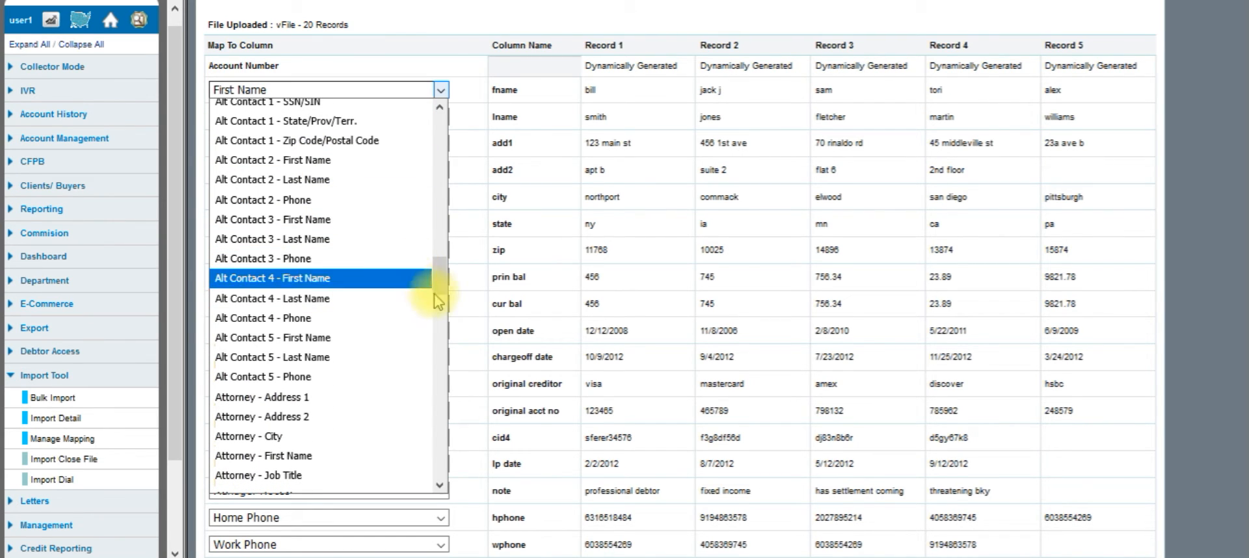
drag(440, 288, 447, 378)
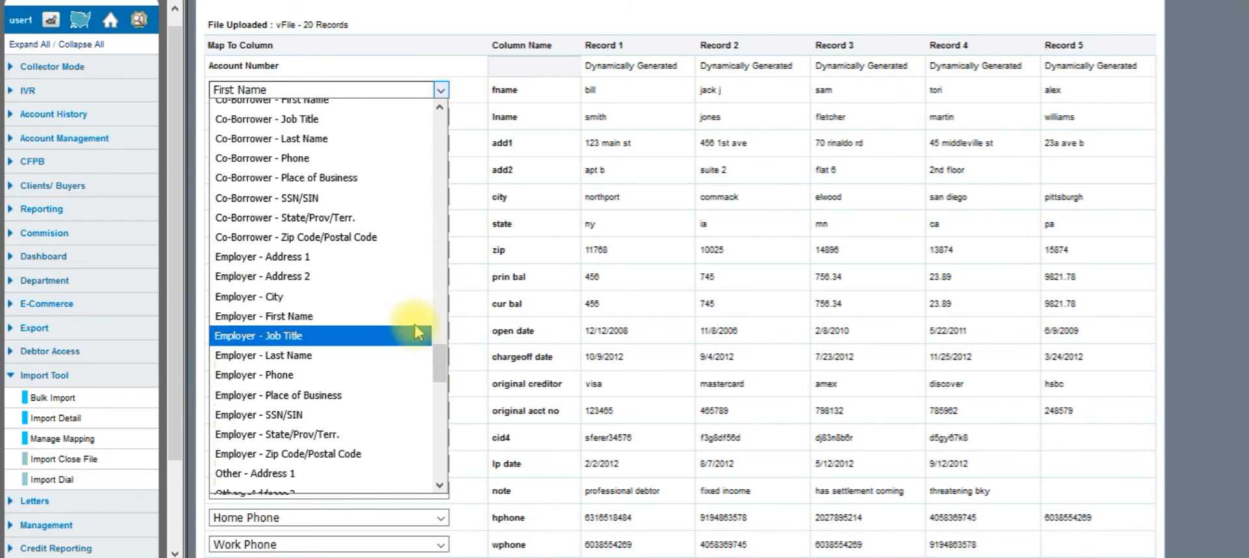
scroll(365, 358, down, 4)
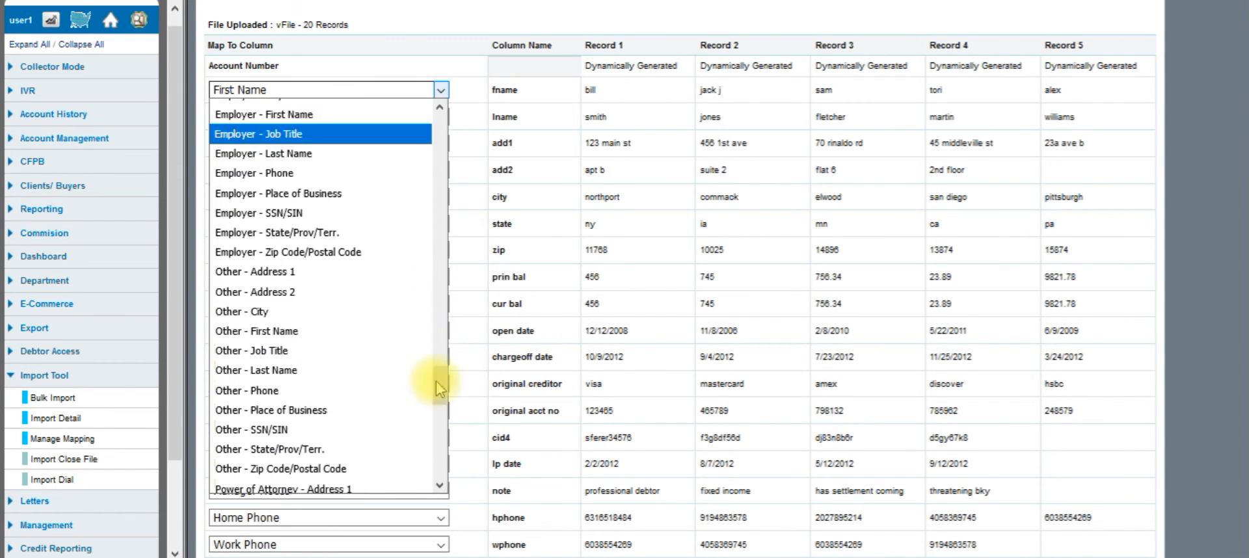
drag(440, 387, 442, 421)
scroll(435, 419, down, 2)
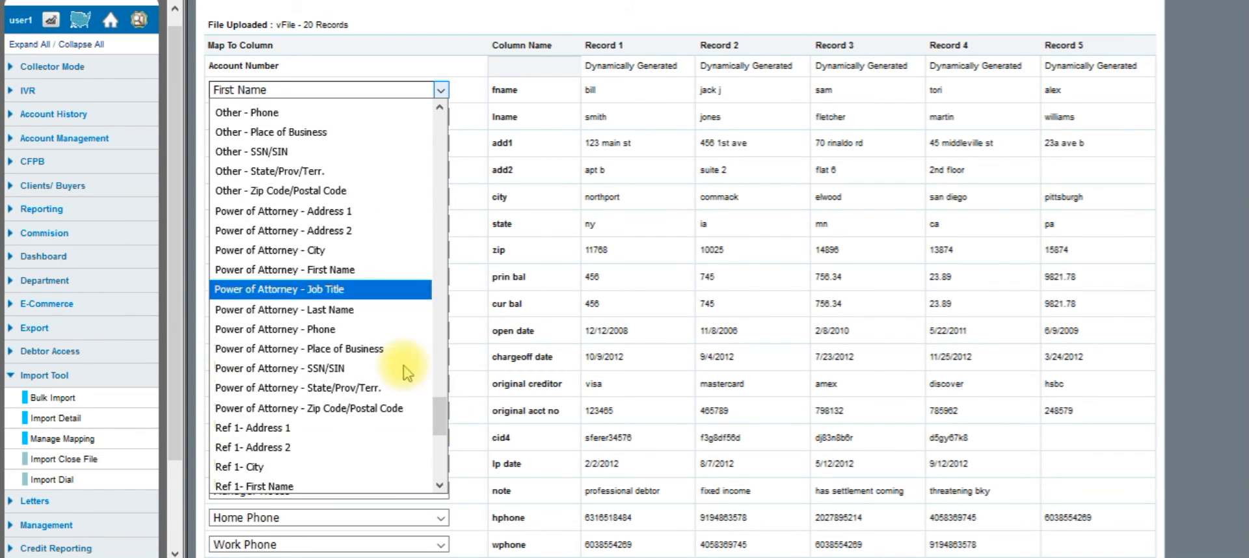
scroll(440, 432, down, 6)
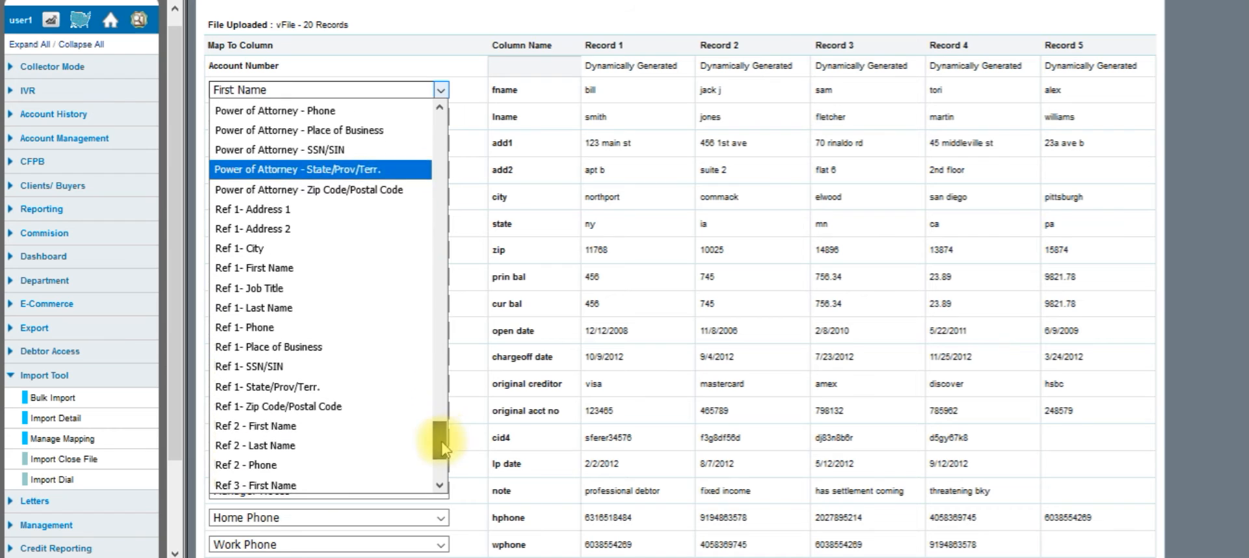
drag(441, 458, 441, 132)
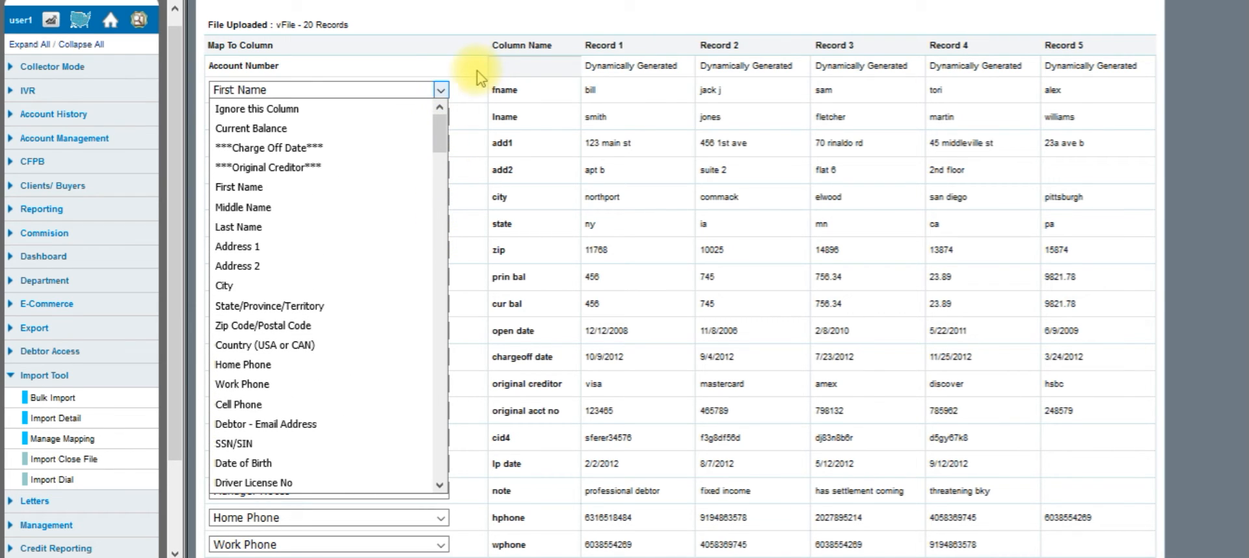
click(481, 106)
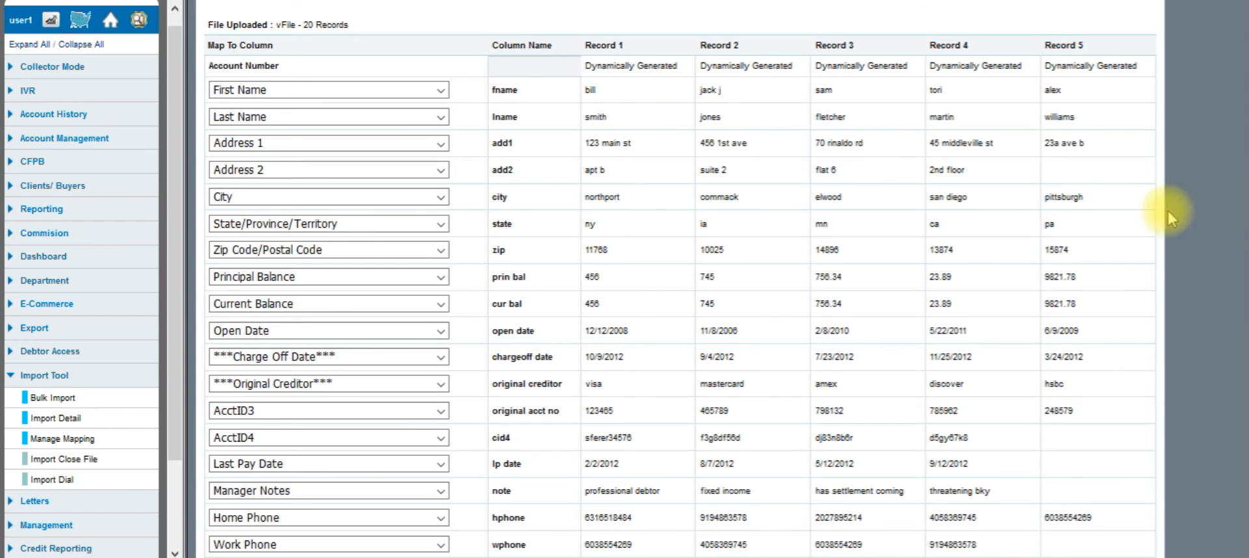
Confirm the column mapping and then the import of the file, without saving the mapping under a name.
scroll(1233, 241, down, 3)
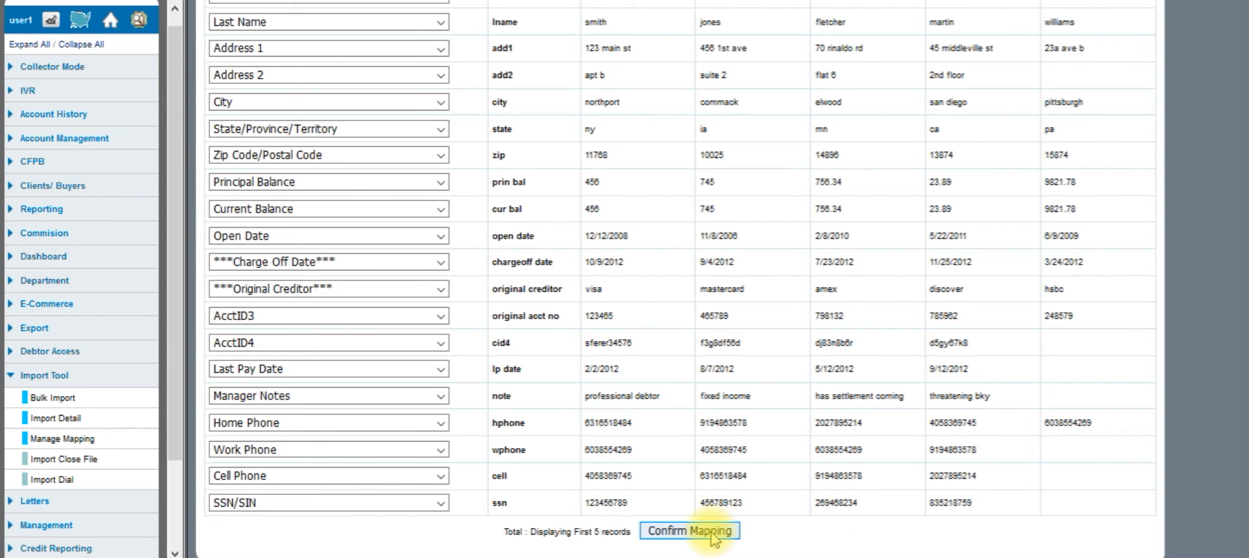
click(714, 532)
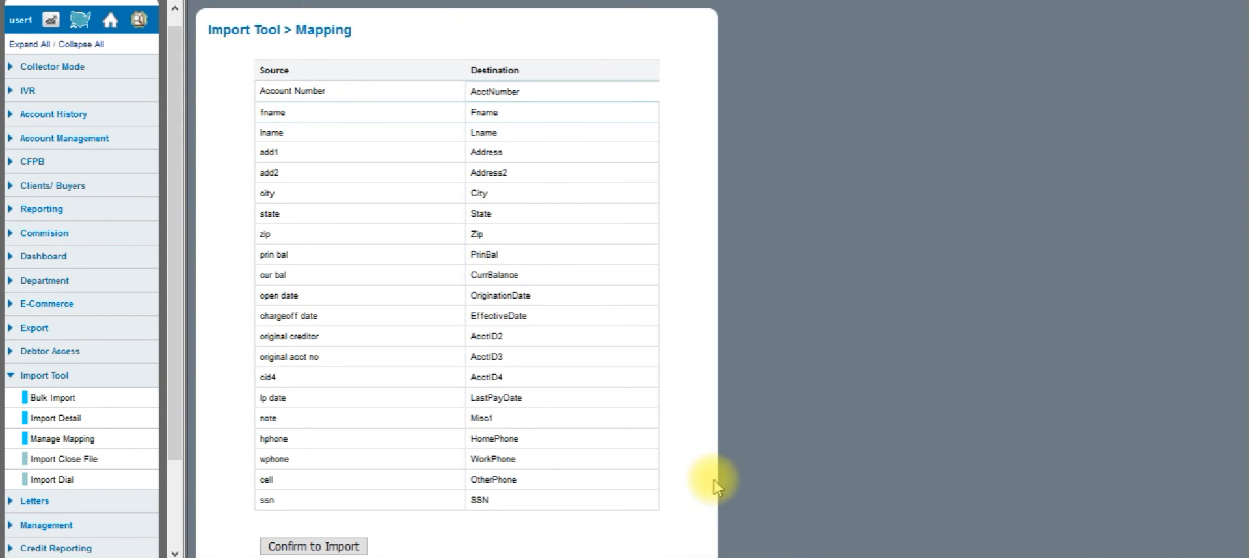
scroll(720, 349, down, 1)
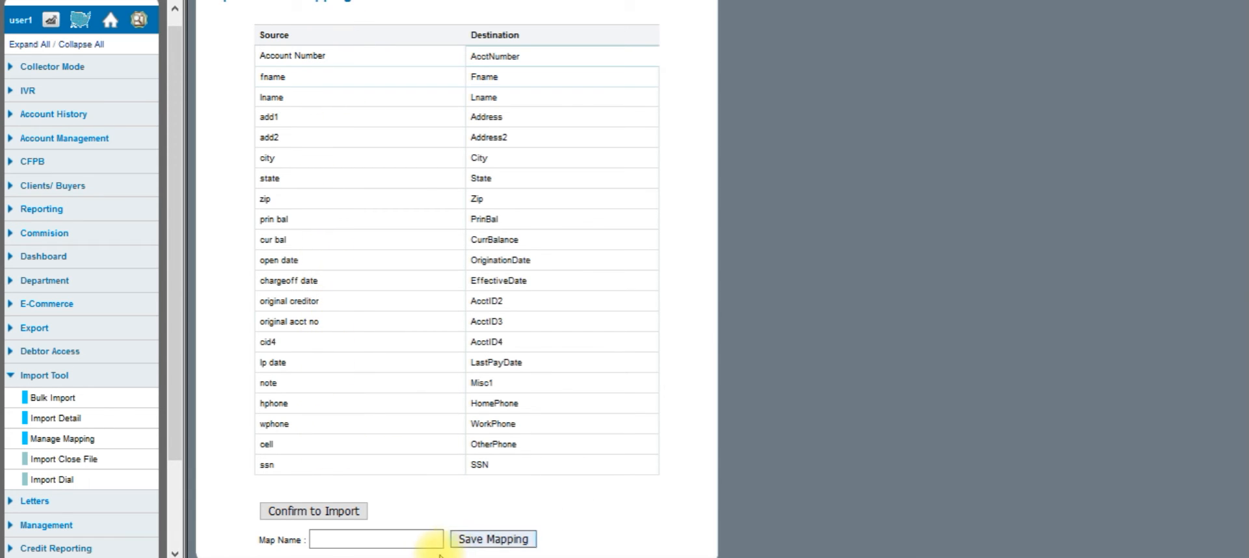
click(417, 539)
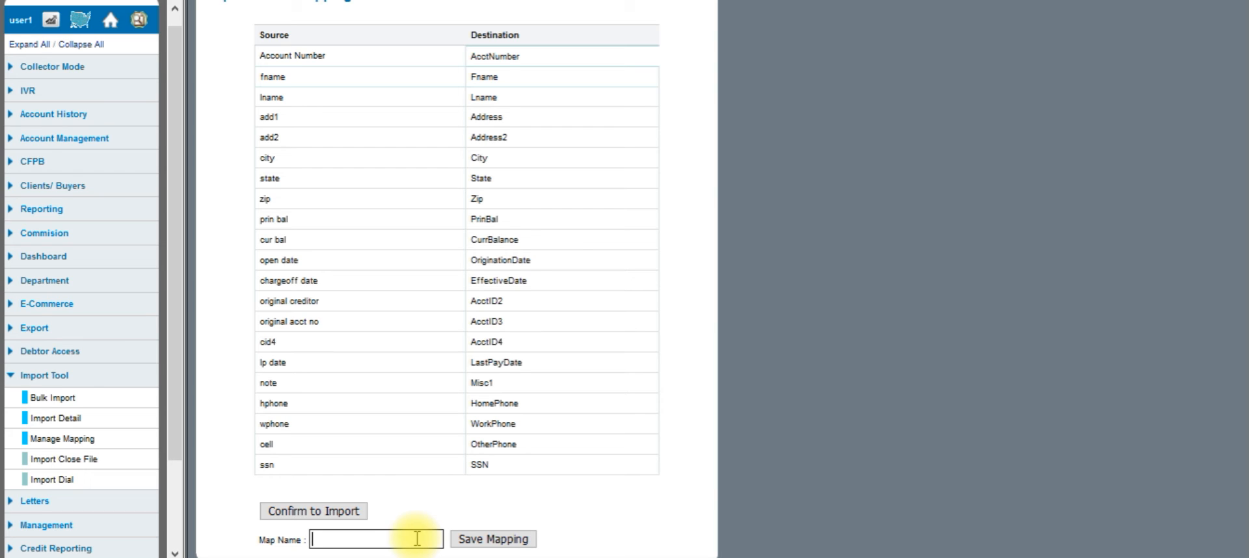
click(343, 514)
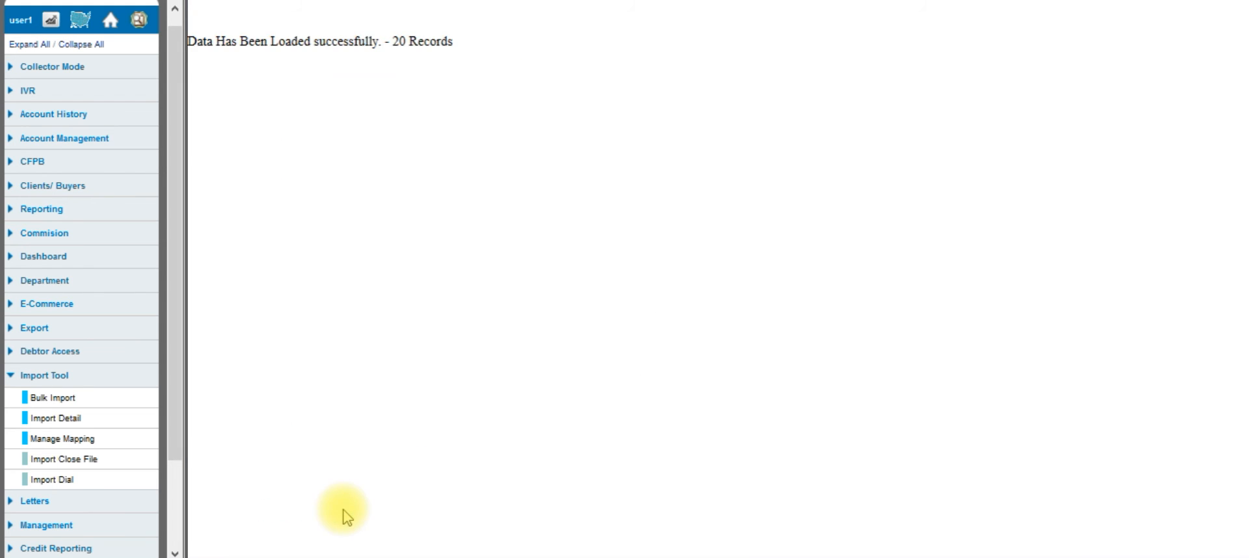